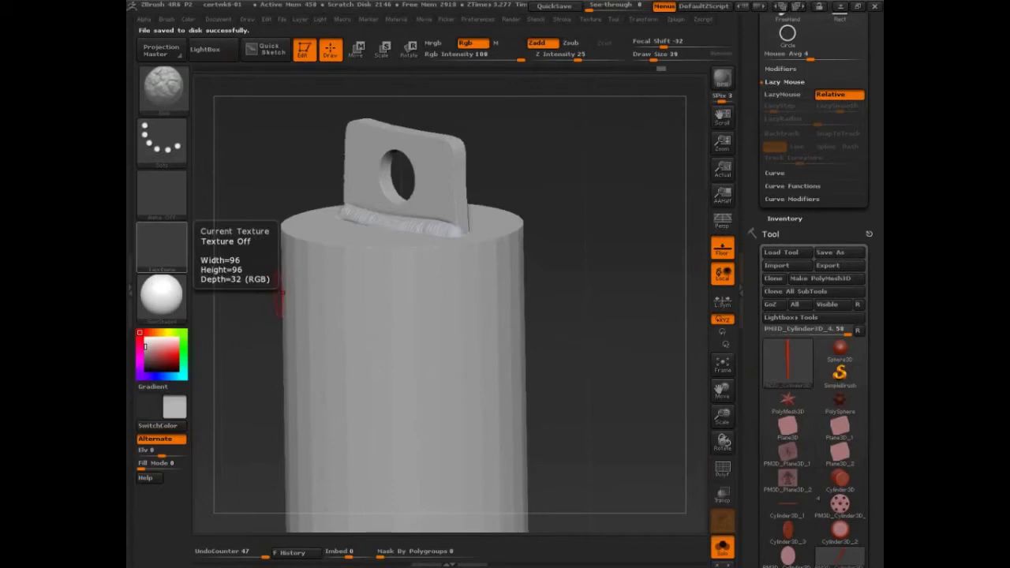
# Switch to the plane tool carrying the robot sketch and frame the whole drawing in the canvas
pyautogui.click(785, 480)
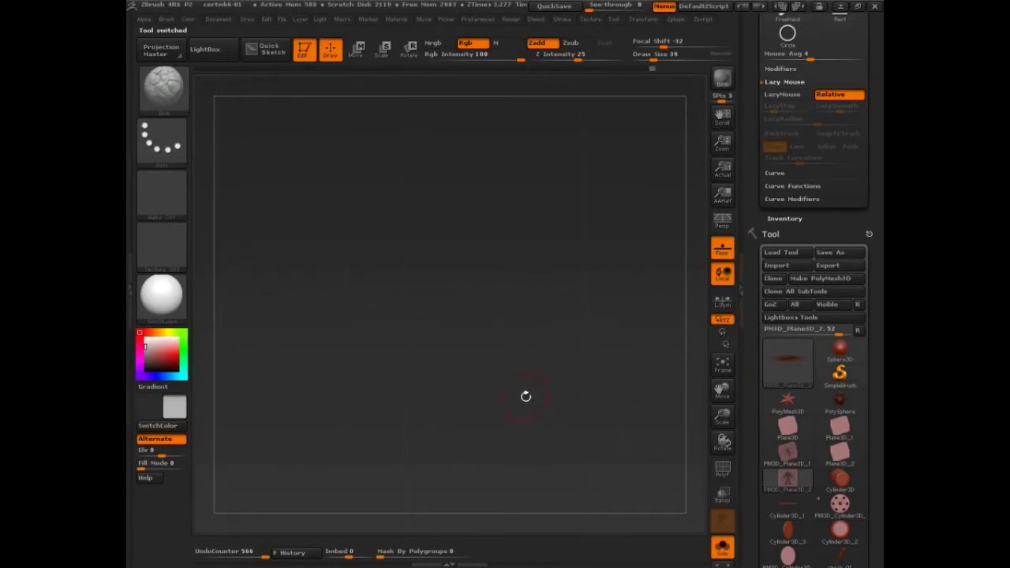
pyautogui.moveTo(591, 387); pyautogui.dragTo(608, 497)
pyautogui.press('f')
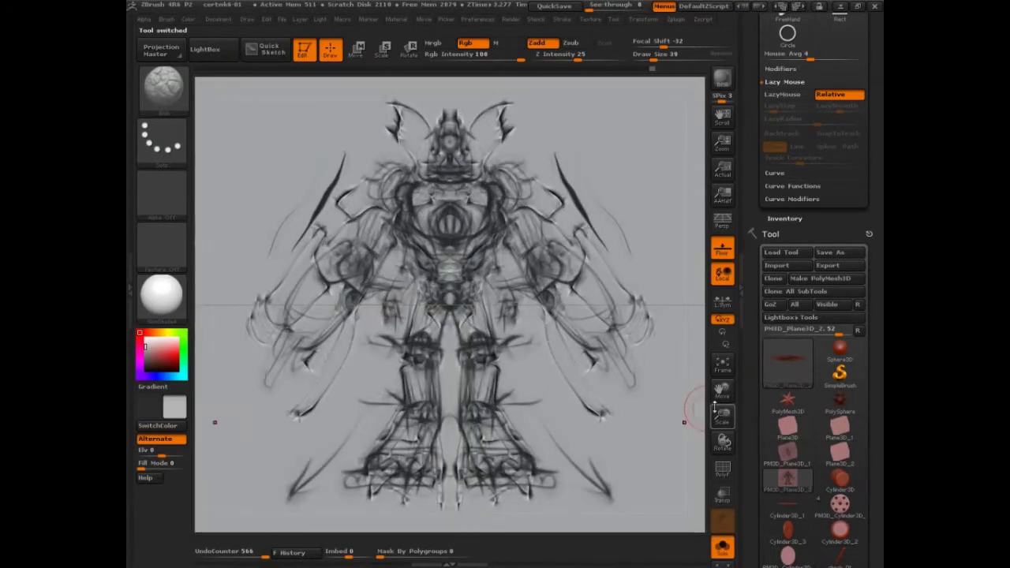
pyautogui.moveTo(687, 392)
pyautogui.keyDown('alt'); pyautogui.mouseDown()
pyautogui.moveTo(650, 354)
pyautogui.moveTo(688, 368)
pyautogui.moveTo(679, 383)
pyautogui.mouseUp(); pyautogui.keyUp('alt')
# Outline the upper leg piece and the opposite forearm armour on the robot sketch with temporary annotations
pyautogui.hotkey('ctrl', 'shift', 'd')
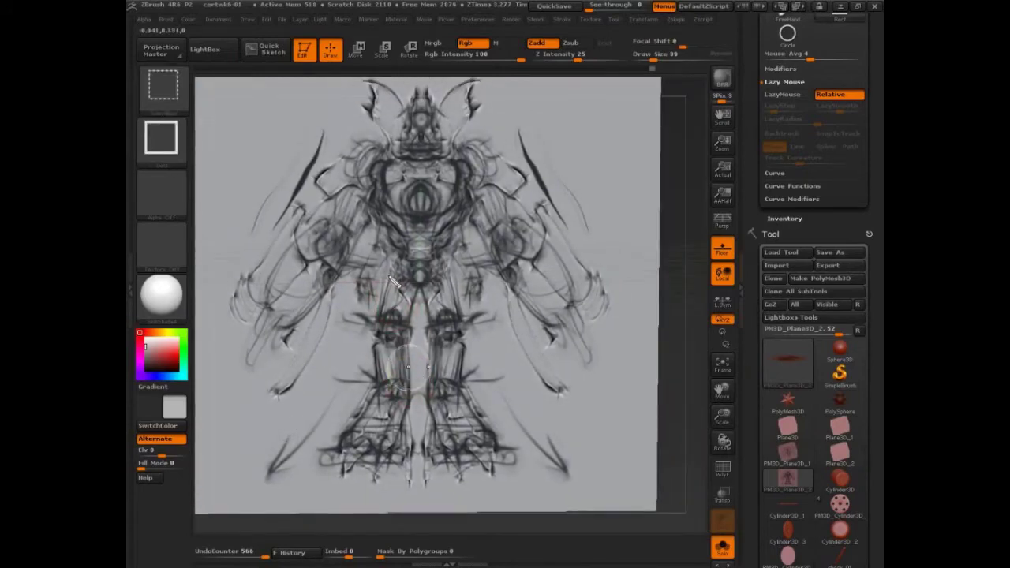
pyautogui.moveTo(392, 265)
pyautogui.mouseDown()
pyautogui.moveTo(382, 305)
pyautogui.moveTo(394, 325)
pyautogui.moveTo(404, 327)
pyautogui.moveTo(410, 295)
pyautogui.moveTo(392, 270)
pyautogui.moveTo(410, 289)
pyautogui.moveTo(386, 327)
pyautogui.moveTo(404, 323)
pyautogui.moveTo(416, 290)
pyautogui.moveTo(410, 311)
pyautogui.mouseUp()
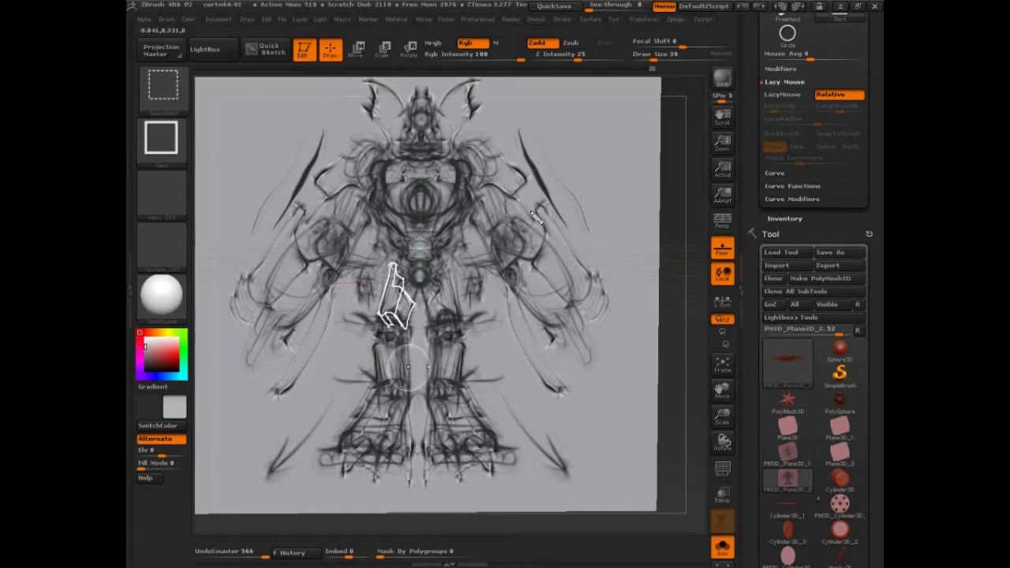
pyautogui.moveTo(541, 205)
pyautogui.keyDown('ctrl'); pyautogui.keyDown('shift'); pyautogui.mouseDown()
pyautogui.moveTo(576, 311)
pyautogui.moveTo(579, 256)
pyautogui.moveTo(539, 222)
pyautogui.moveTo(513, 225)
pyautogui.moveTo(506, 272)
pyautogui.moveTo(557, 335)
pyautogui.moveTo(587, 308)
pyautogui.moveTo(543, 270)
pyautogui.moveTo(517, 272)
pyautogui.moveTo(526, 261)
pyautogui.moveTo(496, 273)
pyautogui.moveTo(517, 218)
pyautogui.moveTo(538, 213)
pyautogui.moveTo(537, 260)
pyautogui.moveTo(561, 304)
pyautogui.moveTo(611, 302)
pyautogui.mouseUp(); pyautogui.keyUp('shift'); pyautogui.keyUp('ctrl')
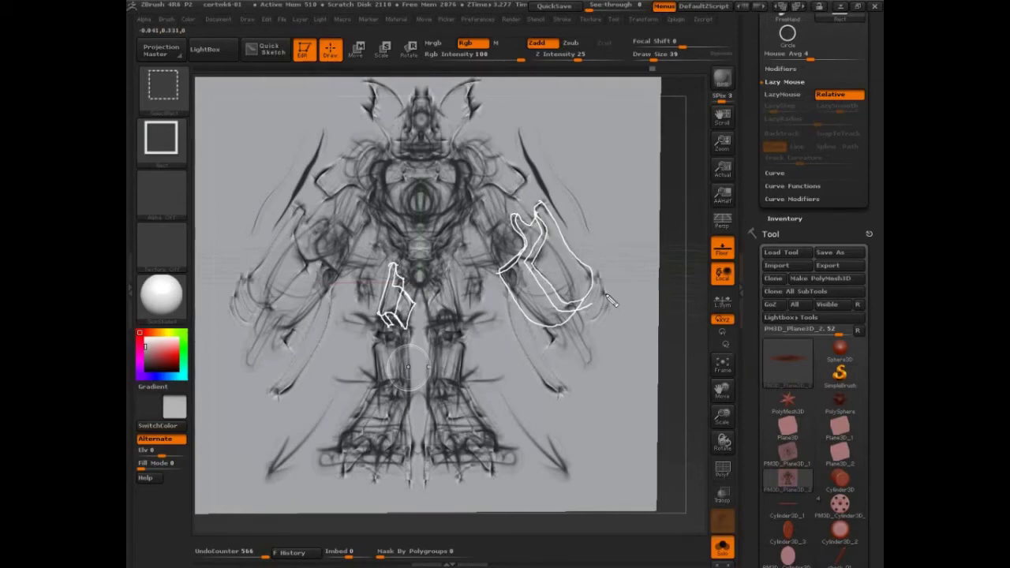
pyautogui.press('Escape')
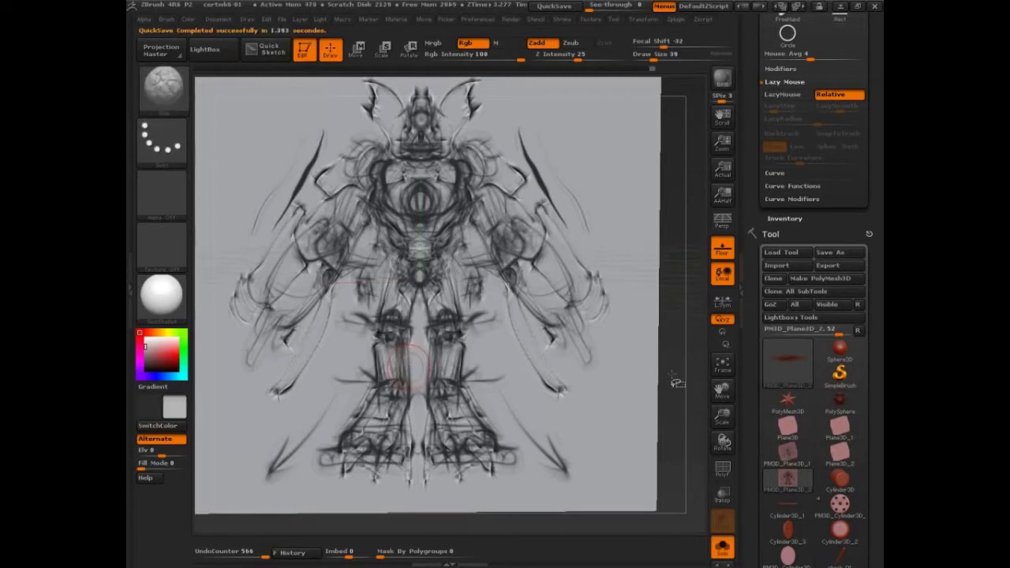
# Shrink the robot sketch plane into the canvas's upper-left corner and leave a snapshot of it there as reference
pyautogui.moveTo(672, 373); pyautogui.dragTo(672, 379)
pyautogui.moveTo(612, 413)
pyautogui.keyDown('alt'); pyautogui.mouseDown()
pyautogui.moveTo(544, 153)
pyautogui.moveTo(409, 88)
pyautogui.mouseUp(); pyautogui.keyUp('alt')
pyautogui.keyDown('alt'); pyautogui.moveTo(586, 305); pyautogui.dragTo(518, 223); pyautogui.keyUp('alt')
pyautogui.keyDown('alt'); pyautogui.moveTo(530, 307); pyautogui.dragTo(493, 289); pyautogui.keyUp('alt')
pyautogui.keyDown('alt'); pyautogui.moveTo(524, 366); pyautogui.dragTo(521, 348); pyautogui.keyUp('alt')
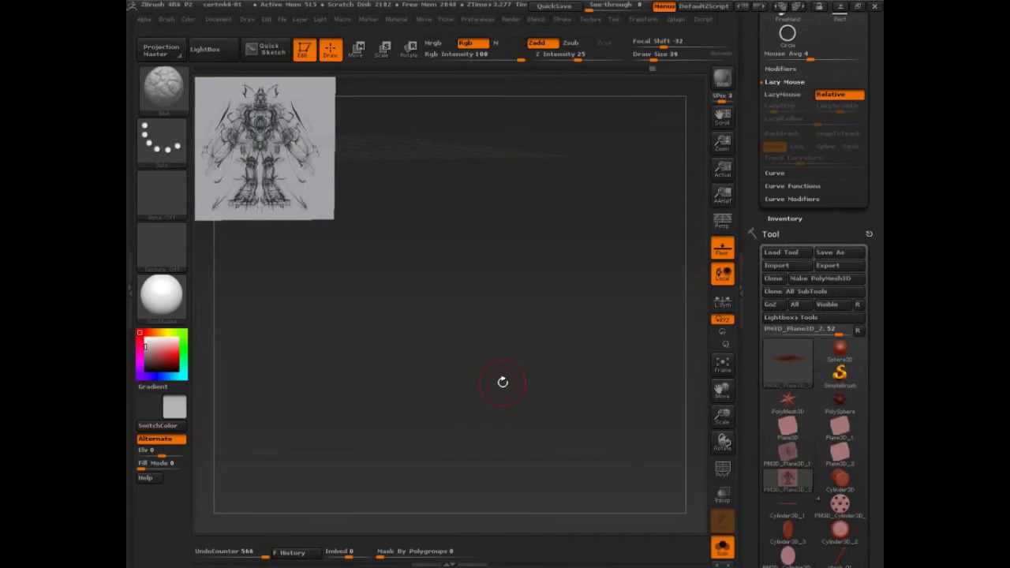
pyautogui.click(643, 19)
pyautogui.keyDown('alt'); pyautogui.moveTo(367, 203); pyautogui.dragTo(567, 343); pyautogui.keyUp('alt')
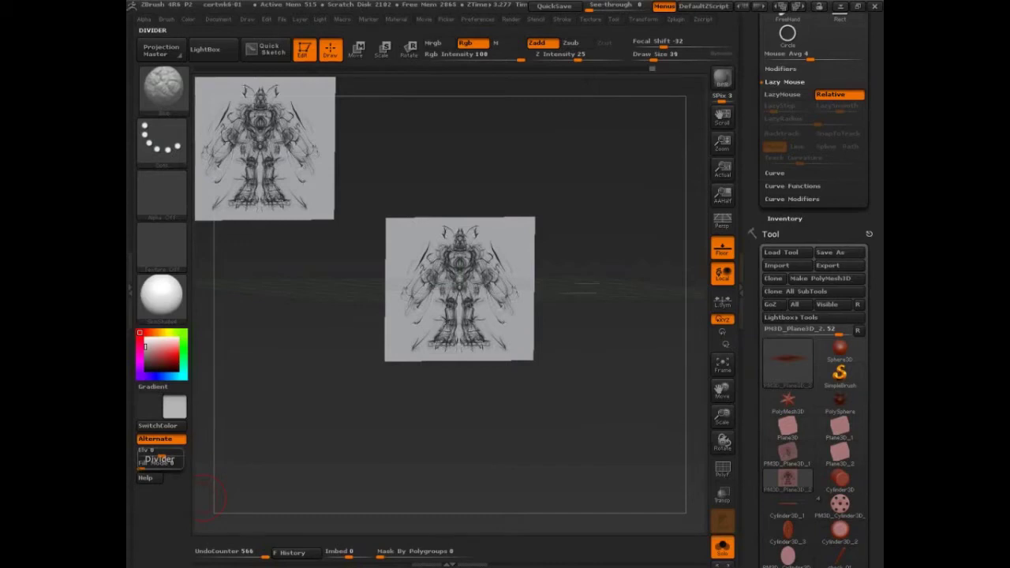
# Annotate a thin arched profile and a curved shell in perspective with a rectangular notch at its front edge
pyautogui.hotkey('ctrl', 'shift')
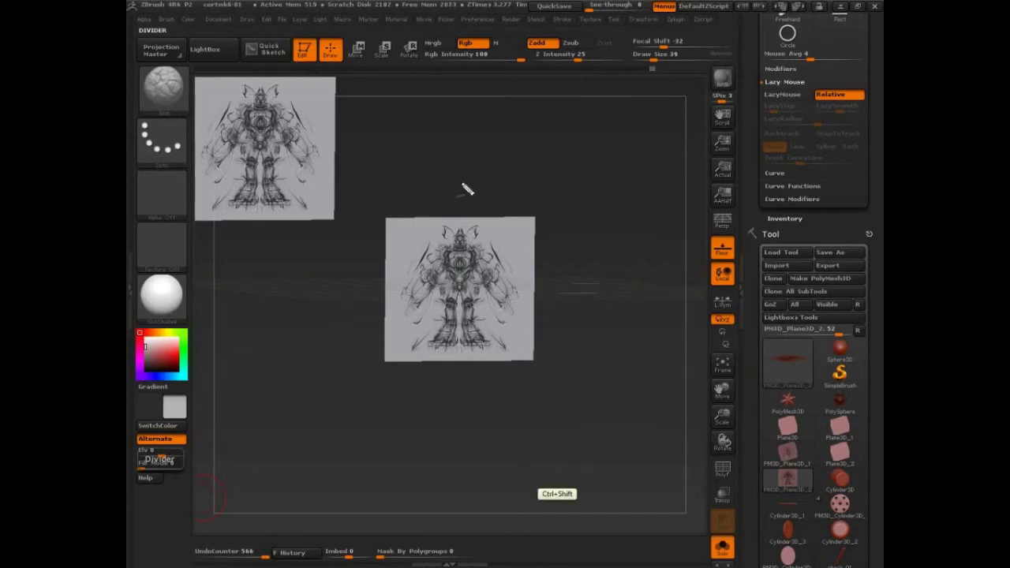
pyautogui.moveTo(462, 181)
pyautogui.keyDown('ctrl'); pyautogui.keyDown('shift'); pyautogui.mouseDown()
pyautogui.moveTo(591, 184)
pyautogui.moveTo(582, 172)
pyautogui.moveTo(460, 184)
pyautogui.moveTo(482, 146)
pyautogui.moveTo(588, 179)
pyautogui.mouseUp(); pyautogui.keyUp('shift'); pyautogui.keyUp('ctrl')
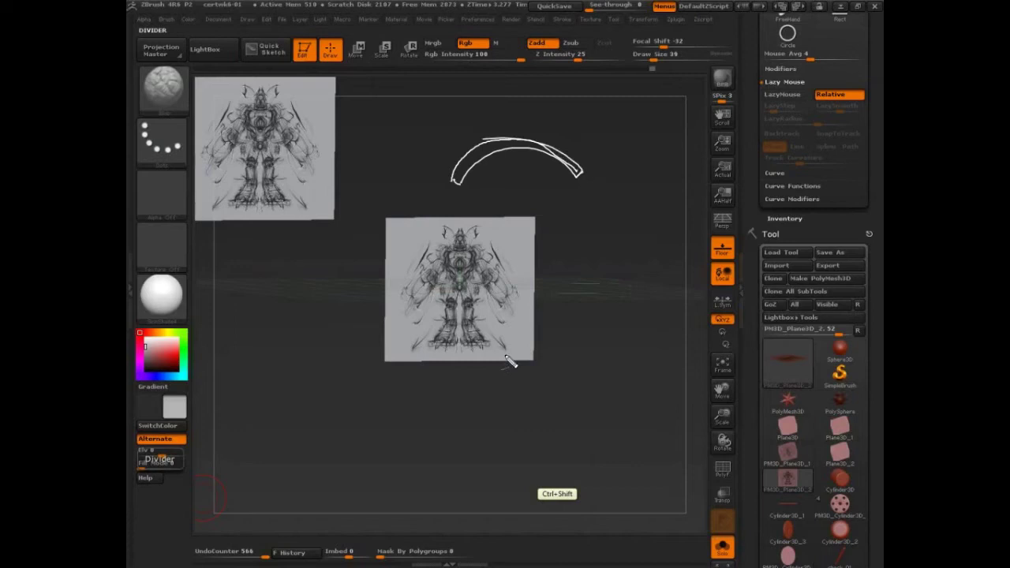
pyautogui.moveTo(558, 272)
pyautogui.keyDown('ctrl'); pyautogui.keyDown('shift'); pyautogui.mouseDown()
pyautogui.moveTo(601, 250)
pyautogui.moveTo(655, 276)
pyautogui.moveTo(733, 186)
pyautogui.moveTo(674, 131)
pyautogui.moveTo(752, 129)
pyautogui.moveTo(782, 156)
pyautogui.moveTo(693, 236)
pyautogui.mouseUp(); pyautogui.keyUp('shift'); pyautogui.keyUp('ctrl')
pyautogui.moveTo(658, 140); pyautogui.dragTo(759, 144)
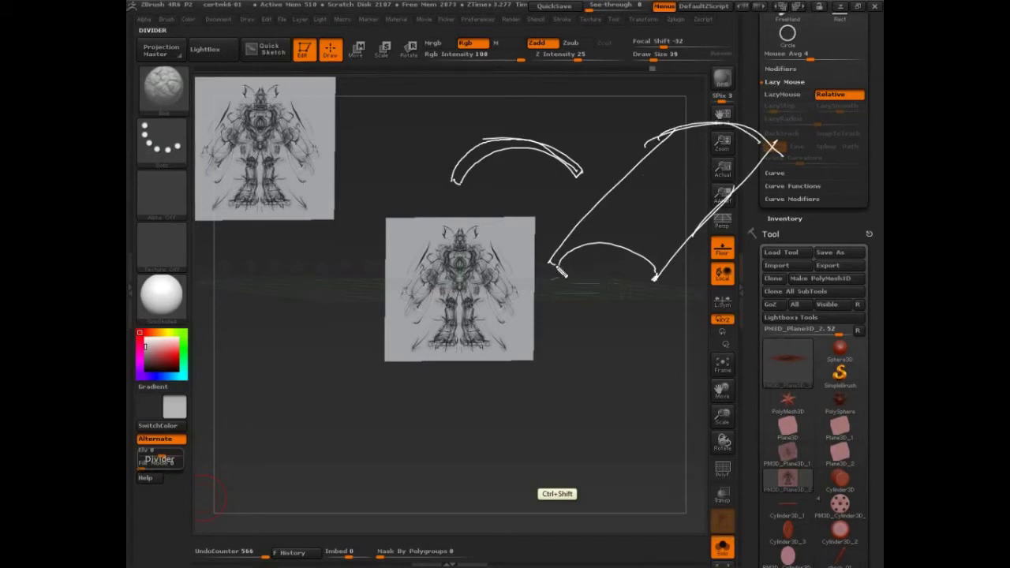
pyautogui.moveTo(551, 265)
pyautogui.mouseDown()
pyautogui.moveTo(580, 239)
pyautogui.moveTo(656, 276)
pyautogui.mouseUp()
pyautogui.moveTo(581, 238); pyautogui.dragTo(625, 201)
pyautogui.moveTo(622, 201)
pyautogui.mouseDown()
pyautogui.moveTo(651, 211)
pyautogui.moveTo(627, 245)
pyautogui.moveTo(591, 246)
pyautogui.moveTo(635, 207)
pyautogui.moveTo(657, 217)
pyautogui.mouseUp()
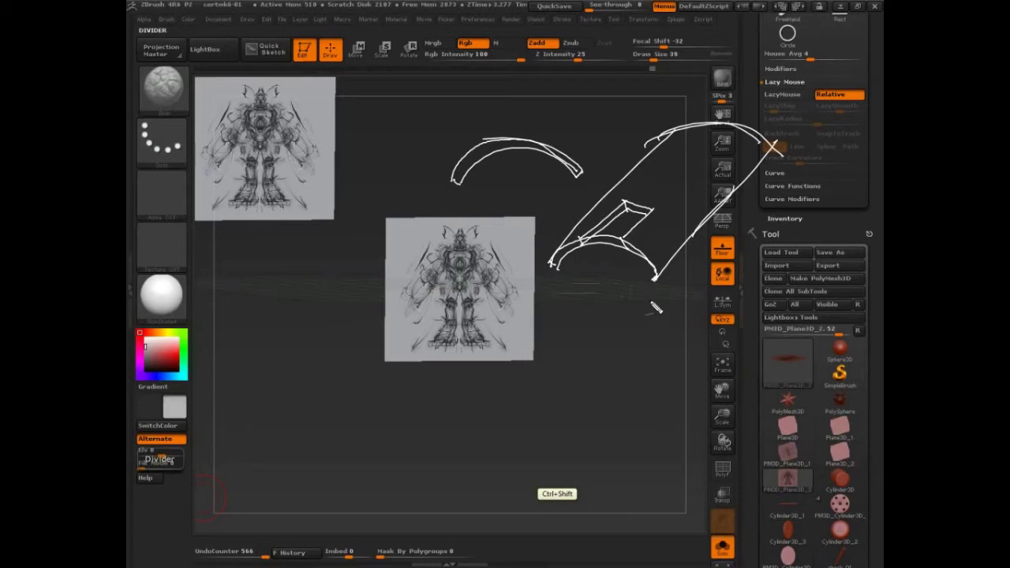
# Annotate an elongated box in perspective below the curved shell, undoing the first strokes of its front face
pyautogui.moveTo(591, 352)
pyautogui.keyDown('ctrl'); pyautogui.keyDown('shift'); pyautogui.mouseDown()
pyautogui.moveTo(578, 448)
pyautogui.moveTo(672, 448)
pyautogui.moveTo(667, 479)
pyautogui.mouseUp(); pyautogui.keyUp('shift'); pyautogui.keyUp('ctrl')
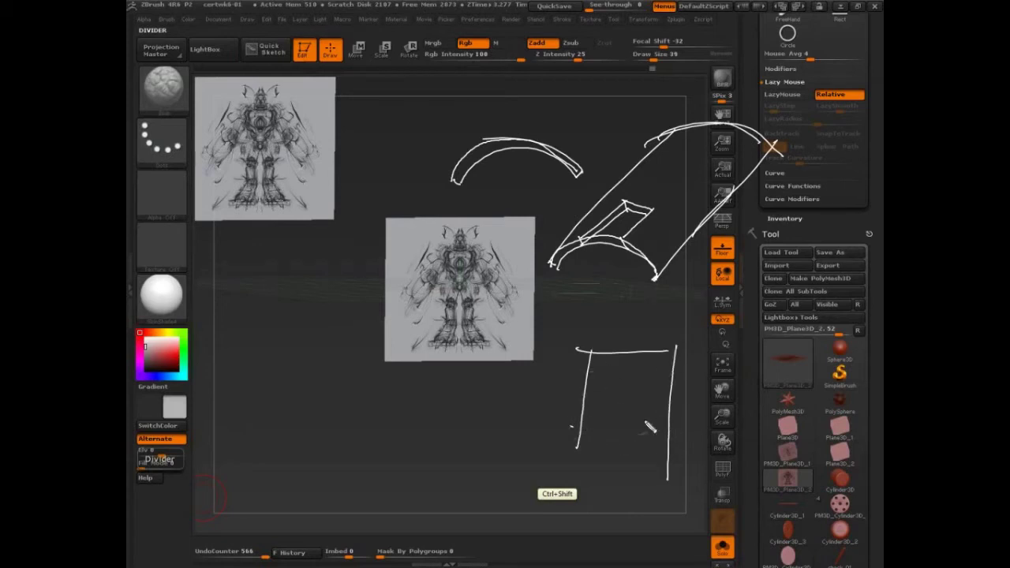
pyautogui.hotkey('ctrl', 'z')
pyautogui.hotkey('ctrl', 'z')
pyautogui.keyDown('ctrl'); pyautogui.keyDown('shift'); pyautogui.moveTo(585, 344); pyautogui.dragTo(691, 386); pyautogui.keyUp('shift'); pyautogui.keyUp('ctrl')
pyautogui.keyDown('ctrl'); pyautogui.keyDown('shift'); pyautogui.moveTo(578, 447); pyautogui.dragTo(686, 477); pyautogui.keyUp('shift'); pyautogui.keyUp('ctrl')
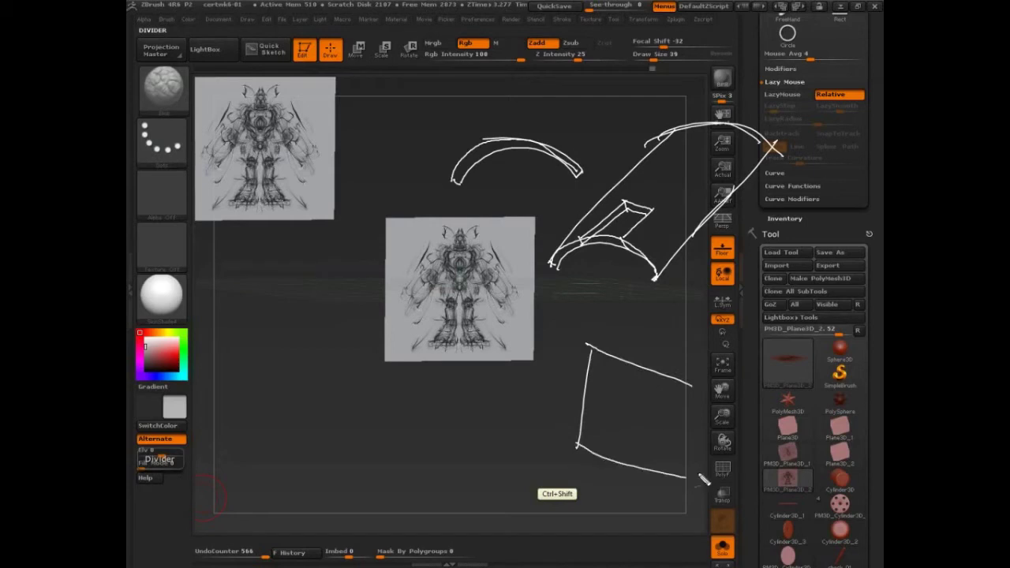
pyautogui.moveTo(681, 378); pyautogui.dragTo(678, 487)
pyautogui.moveTo(582, 354); pyautogui.dragTo(756, 260)
pyautogui.moveTo(669, 386); pyautogui.dragTo(811, 291)
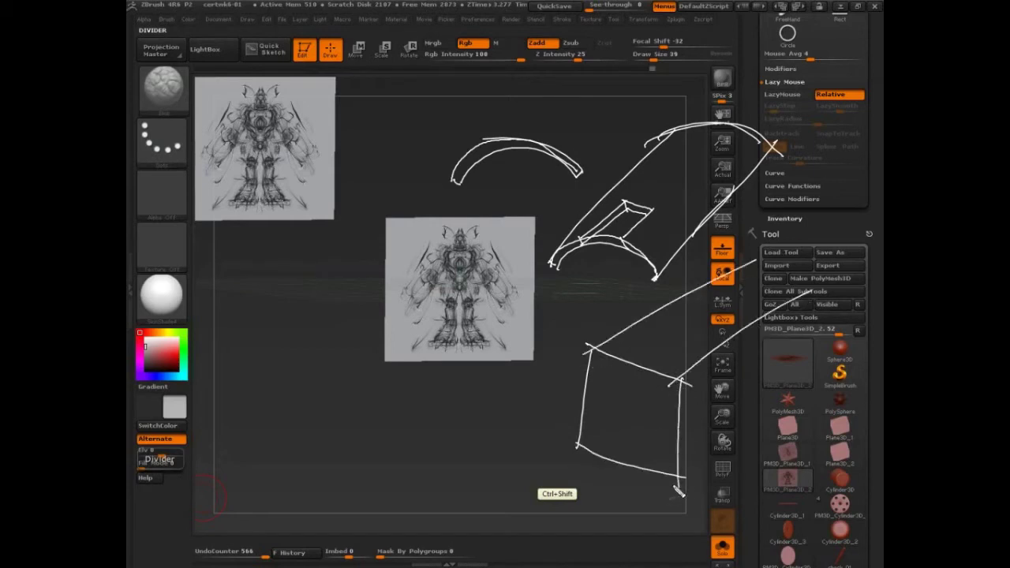
pyautogui.moveTo(669, 490); pyautogui.dragTo(811, 399)
pyautogui.moveTo(808, 292); pyautogui.dragTo(809, 406)
pyautogui.moveTo(730, 265); pyautogui.dragTo(813, 280)
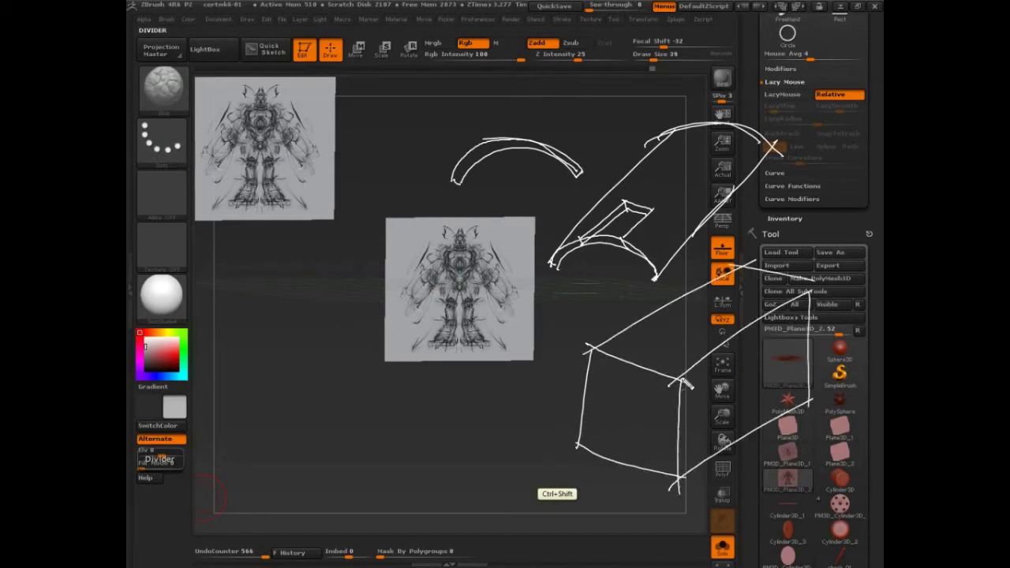
# Add the inner wall outline, the notch in the top face and a side section line to the annotated box
pyautogui.moveTo(582, 447)
pyautogui.keyDown('ctrl'); pyautogui.keyDown('shift'); pyautogui.mouseDown()
pyautogui.moveTo(592, 359)
pyautogui.moveTo(669, 399)
pyautogui.moveTo(665, 470)
pyautogui.mouseUp(); pyautogui.keyUp('shift'); pyautogui.keyUp('ctrl')
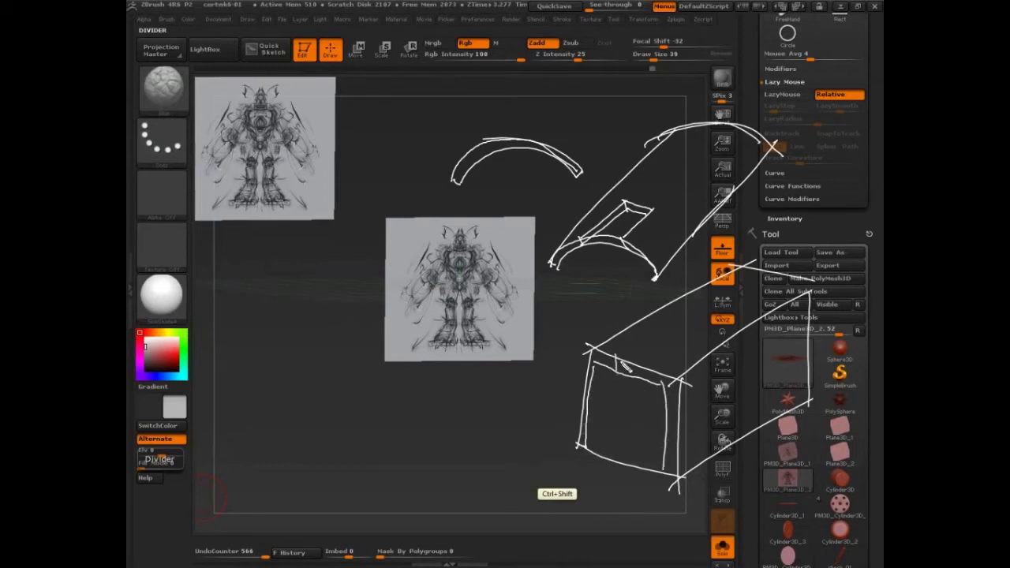
pyautogui.moveTo(612, 357)
pyautogui.keyDown('ctrl'); pyautogui.keyDown('shift'); pyautogui.mouseDown()
pyautogui.moveTo(666, 326)
pyautogui.moveTo(691, 335)
pyautogui.mouseUp(); pyautogui.keyUp('shift'); pyautogui.keyUp('ctrl')
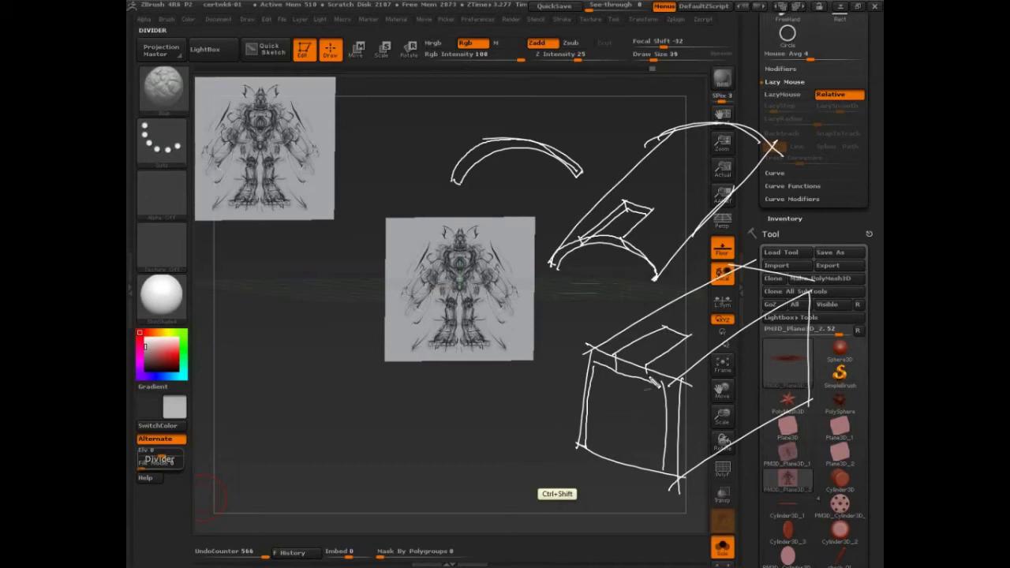
pyautogui.moveTo(615, 372)
pyautogui.keyDown('ctrl'); pyautogui.keyDown('shift'); pyautogui.mouseDown()
pyautogui.moveTo(670, 335)
pyautogui.moveTo(661, 351)
pyautogui.mouseUp(); pyautogui.keyUp('shift'); pyautogui.keyUp('ctrl')
pyautogui.moveTo(689, 337); pyautogui.dragTo(723, 345)
pyautogui.moveTo(722, 344); pyautogui.dragTo(731, 455)
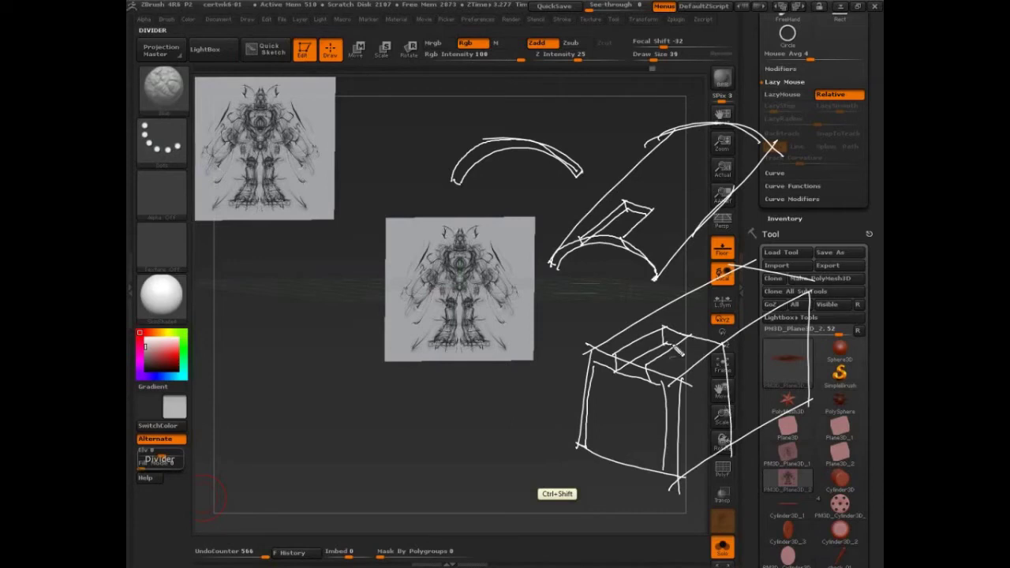
pyautogui.moveTo(667, 343)
pyautogui.mouseDown()
pyautogui.moveTo(719, 361)
pyautogui.moveTo(723, 458)
pyautogui.mouseUp()
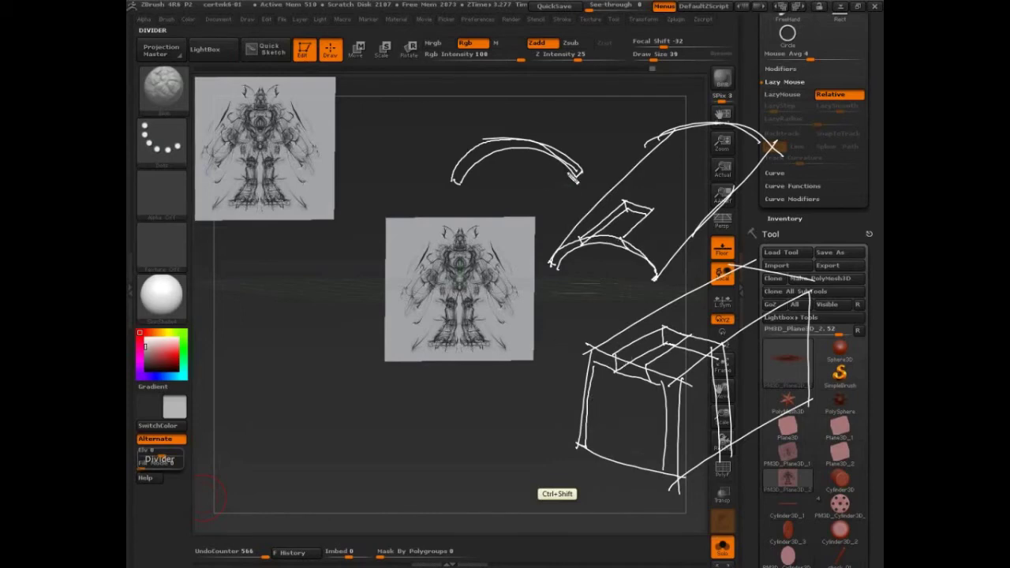
# Highlight in green the circle under the arch and the box's front face, and clear all annotations
pyautogui.moveTo(575, 168)
pyautogui.mouseDown()
pyautogui.moveTo(465, 186)
pyautogui.moveTo(464, 166)
pyautogui.mouseUp()
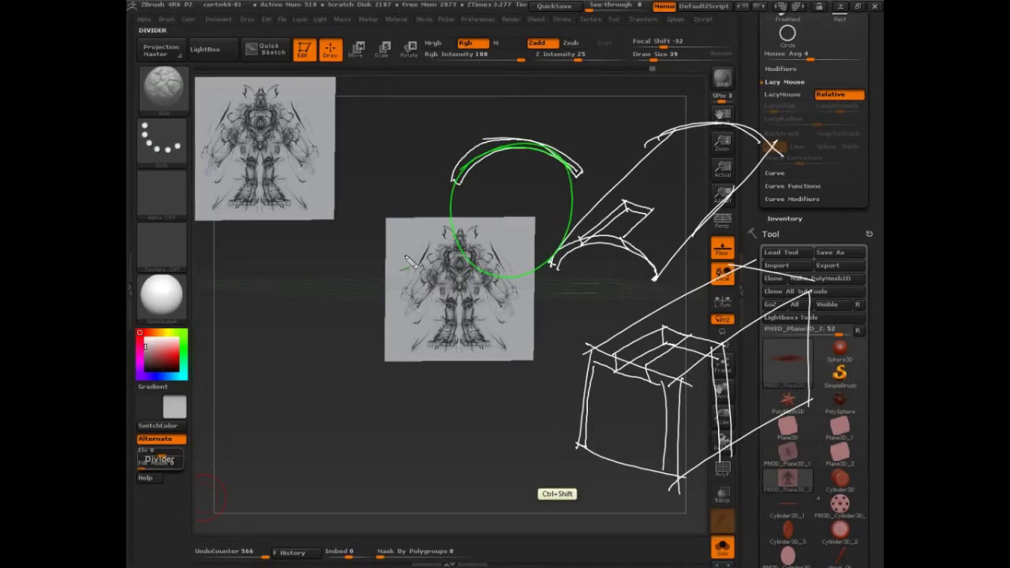
pyautogui.moveTo(613, 469)
pyautogui.mouseDown()
pyautogui.moveTo(584, 363)
pyautogui.moveTo(683, 381)
pyautogui.moveTo(675, 489)
pyautogui.mouseUp()
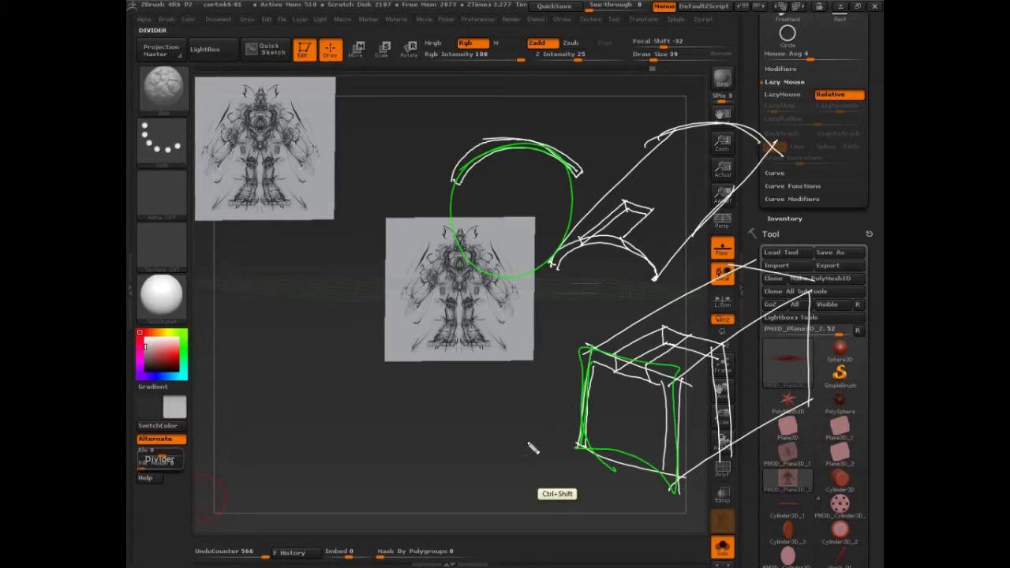
pyautogui.moveTo(463, 198)
pyautogui.mouseDown()
pyautogui.moveTo(489, 180)
pyautogui.moveTo(572, 189)
pyautogui.mouseUp()
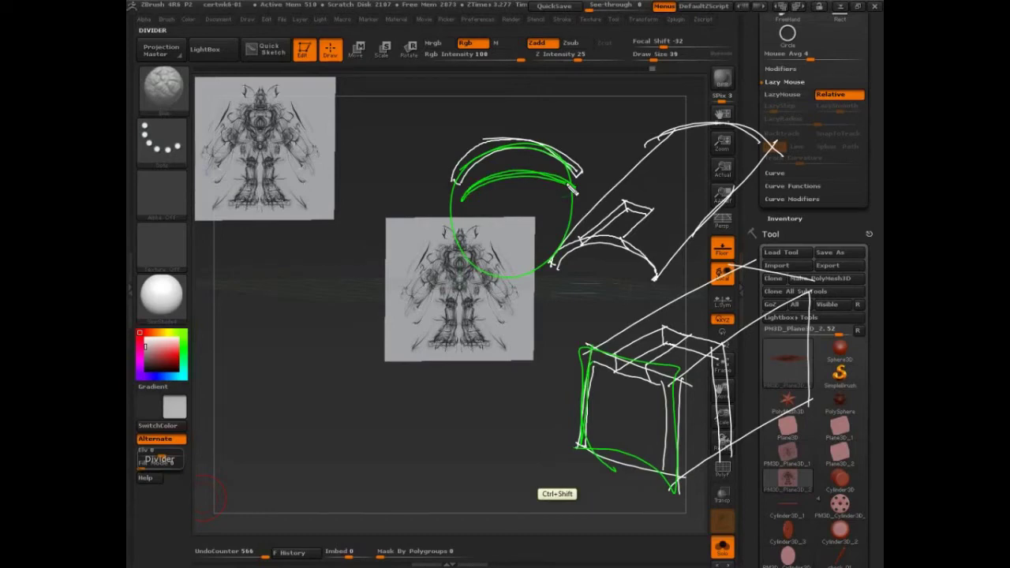
pyautogui.press('Escape')
# Try the Cylinder3D primitive with its Initialize settings and mark a cutting line across its end cap
pyautogui.moveTo(817, 225); pyautogui.dragTo(822, 108)
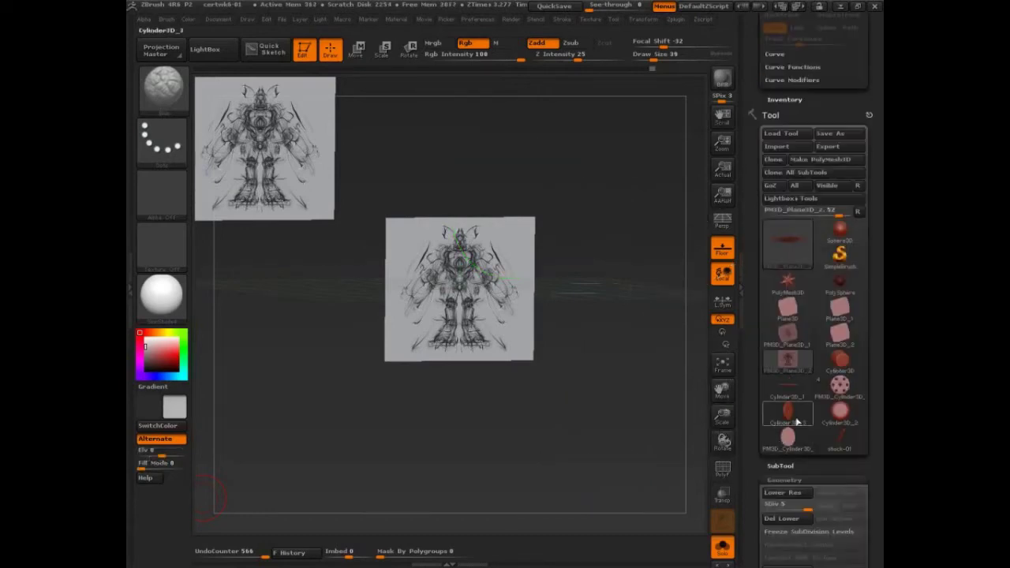
pyautogui.click(781, 256)
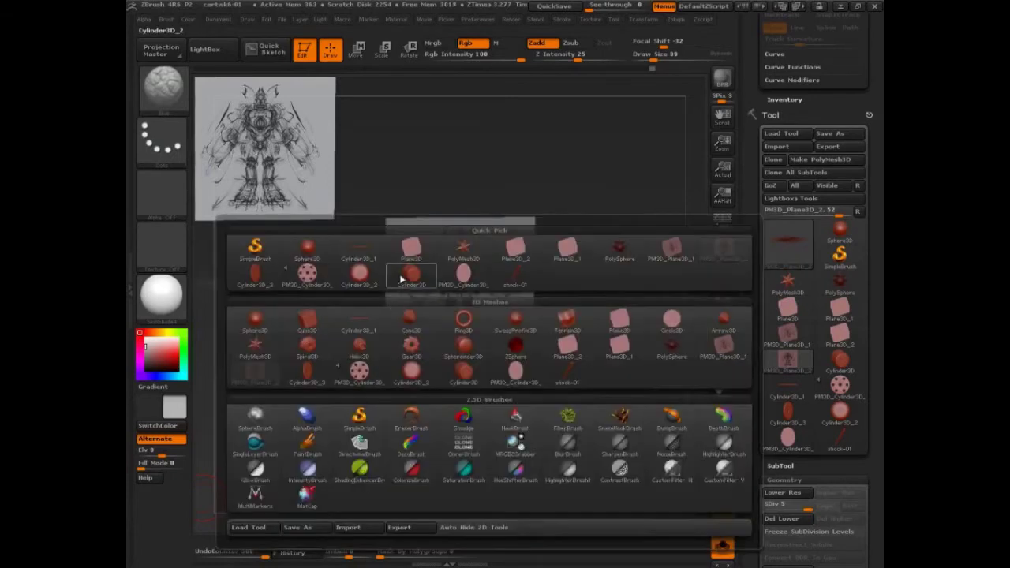
pyautogui.click(463, 321)
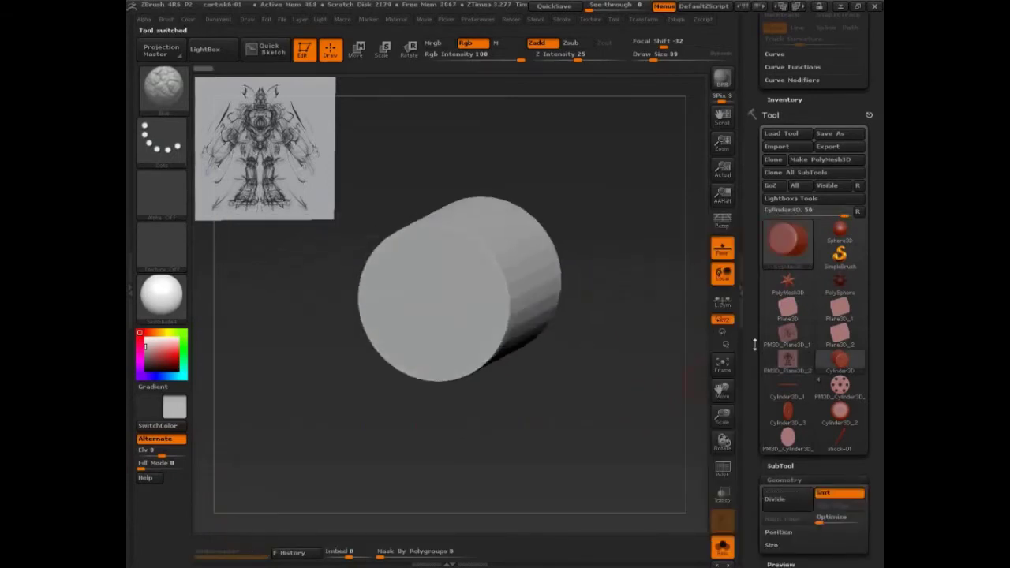
pyautogui.scroll(-5, 801, 390)
pyautogui.click(787, 205)
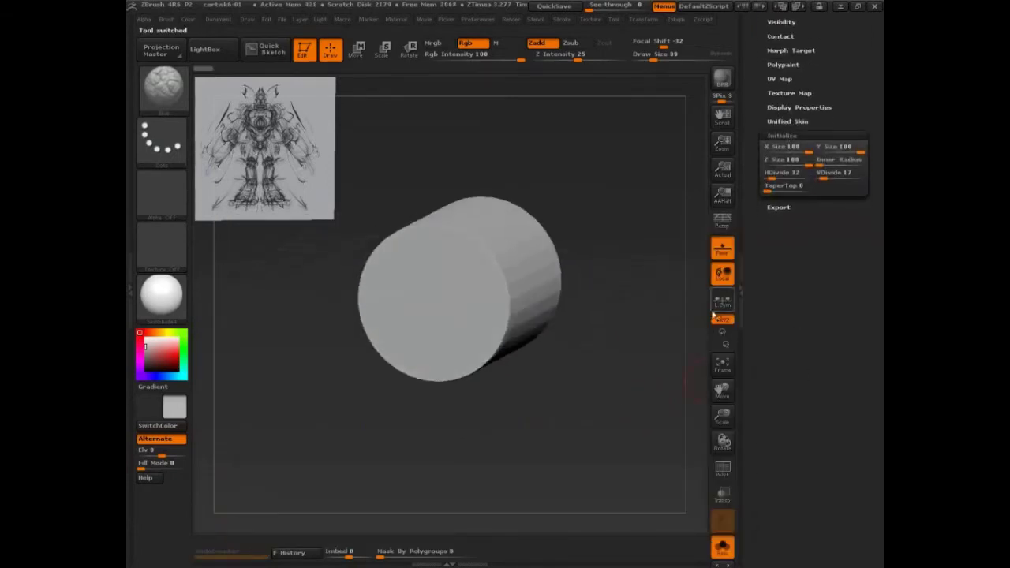
pyautogui.moveTo(640, 301); pyautogui.dragTo(642, 397)
pyautogui.moveTo(821, 163); pyautogui.dragTo(812, 187)
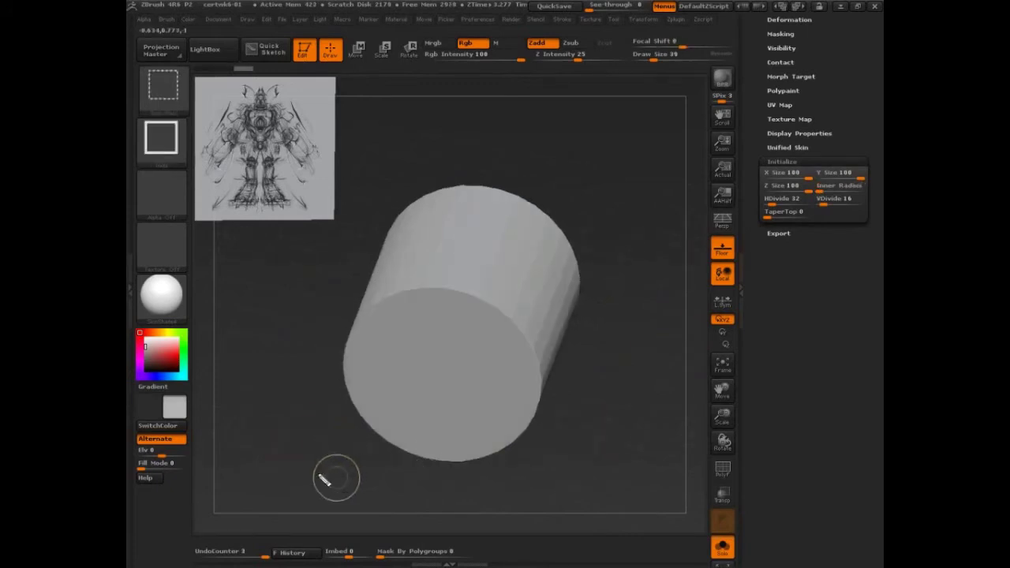
pyautogui.moveTo(276, 446)
pyautogui.keyDown('ctrl'); pyautogui.keyDown('shift'); pyautogui.mouseDown()
pyautogui.moveTo(597, 384)
pyautogui.moveTo(405, 402)
pyautogui.moveTo(588, 371)
pyautogui.mouseUp(); pyautogui.keyUp('shift'); pyautogui.keyUp('ctrl')
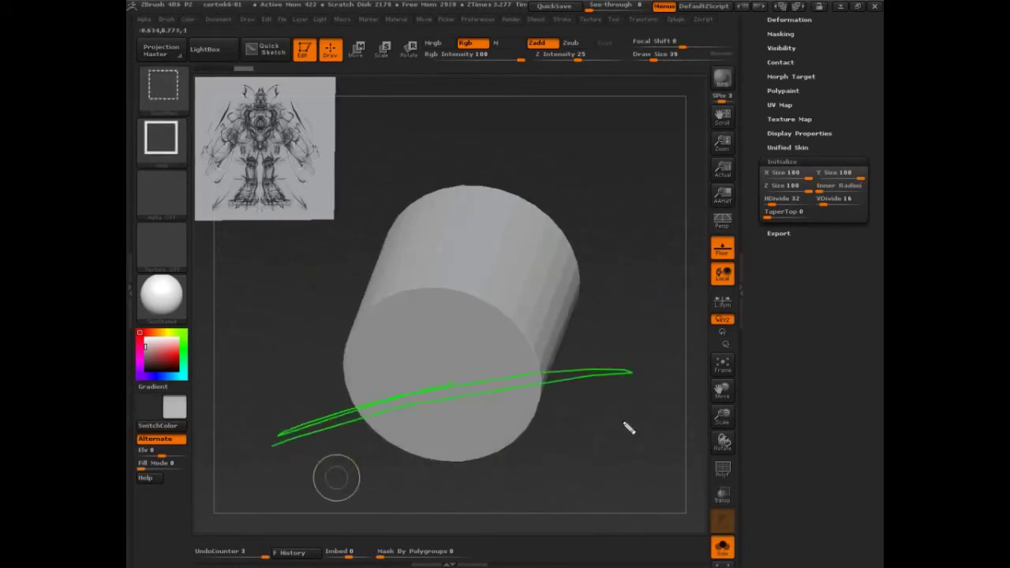
pyautogui.moveTo(633, 429); pyautogui.dragTo(648, 410)
# Switch to the Ring3D primitive, view it face-on and bring up its Initialize settings
pyautogui.moveTo(832, 118); pyautogui.dragTo(835, 213)
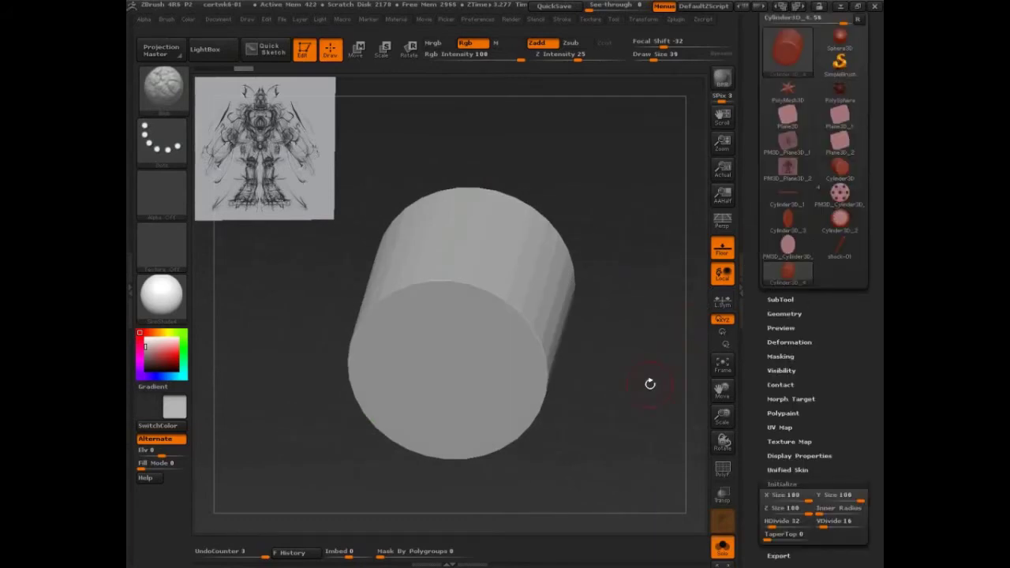
pyautogui.click(787, 48)
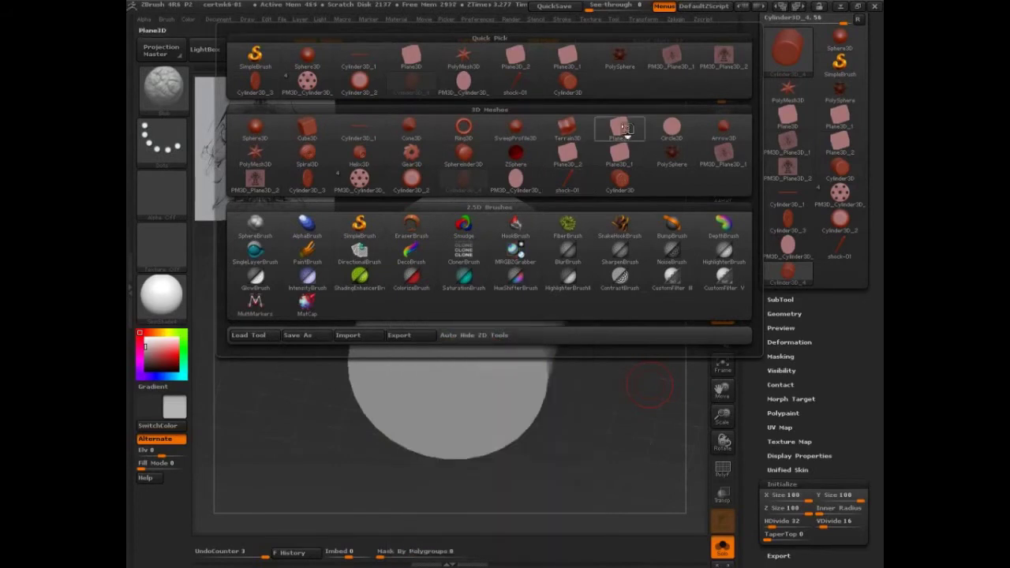
pyautogui.click(464, 131)
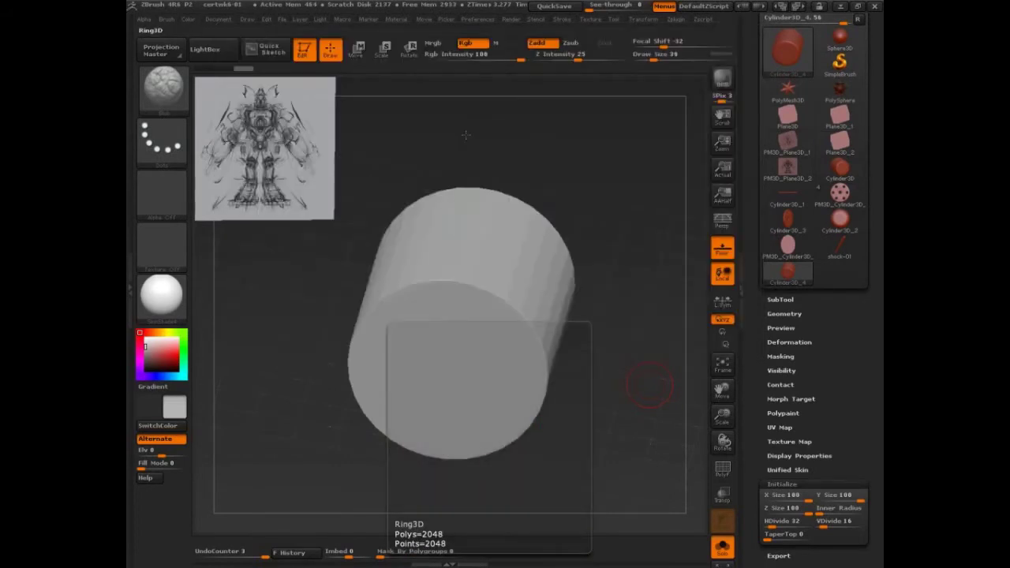
pyautogui.keyDown('shift'); pyautogui.moveTo(596, 351); pyautogui.dragTo(676, 343); pyautogui.keyUp('shift')
pyautogui.moveTo(828, 399); pyautogui.dragTo(803, 126)
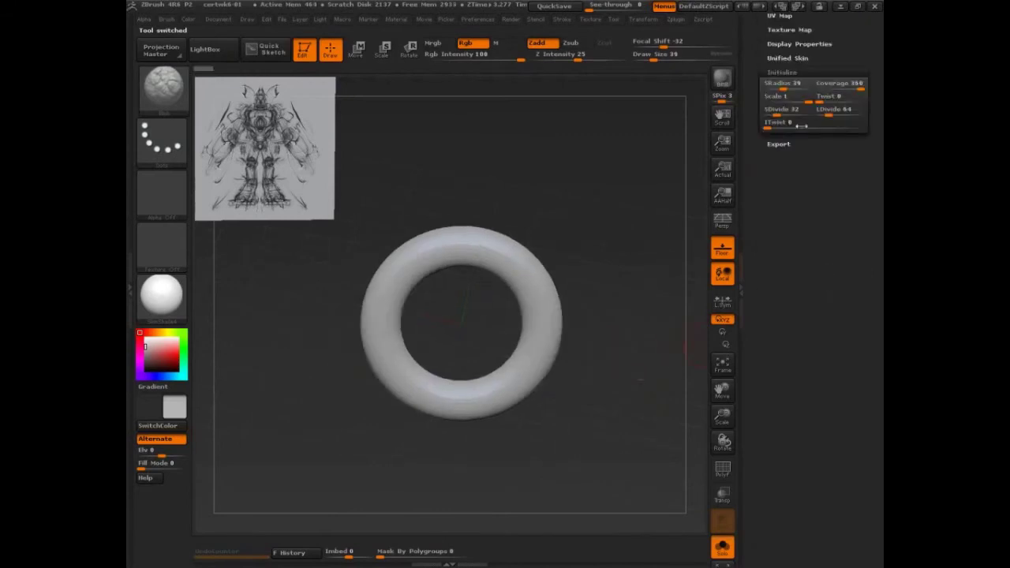
# Set the ring's Coverage to 150 and reduce its SRadius to form a thin arc
pyautogui.moveTo(850, 88); pyautogui.dragTo(831, 89)
pyautogui.moveTo(642, 265); pyautogui.dragTo(637, 422)
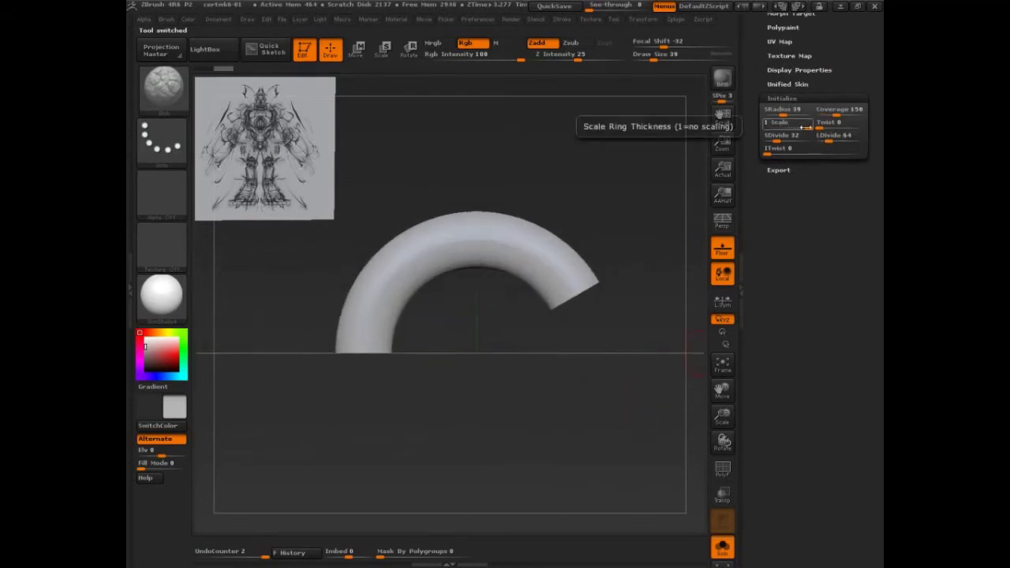
pyautogui.moveTo(805, 124); pyautogui.dragTo(767, 111)
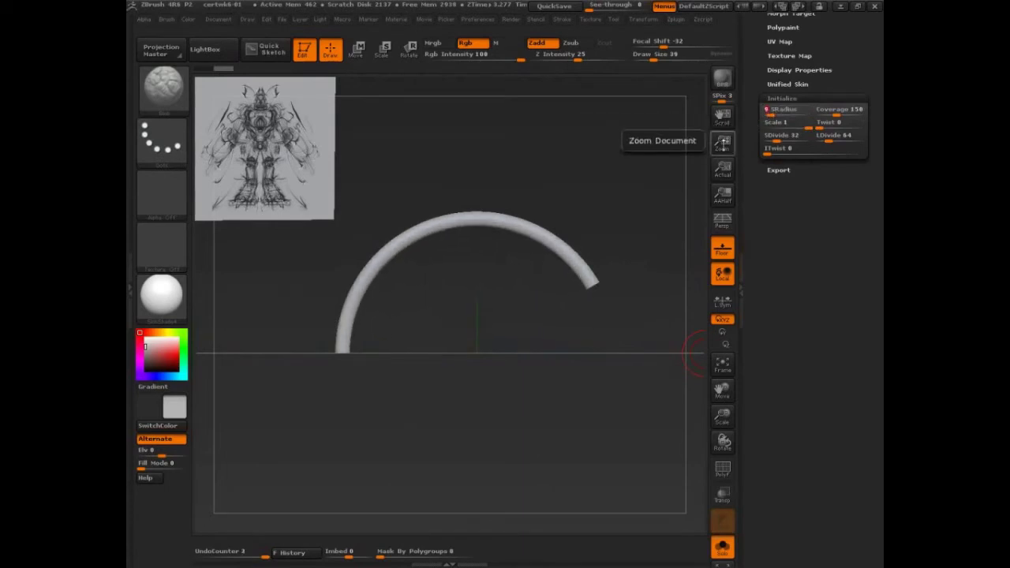
# Convert the thin partial ring to an editable PolyMesh3D
pyautogui.moveTo(629, 219); pyautogui.dragTo(657, 332)
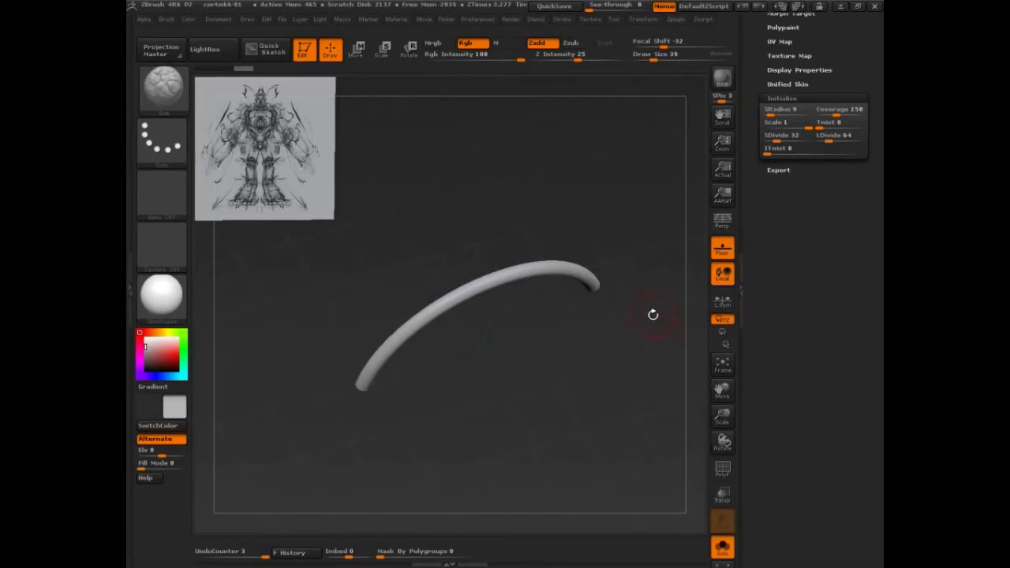
pyautogui.moveTo(825, 94); pyautogui.dragTo(828, 561)
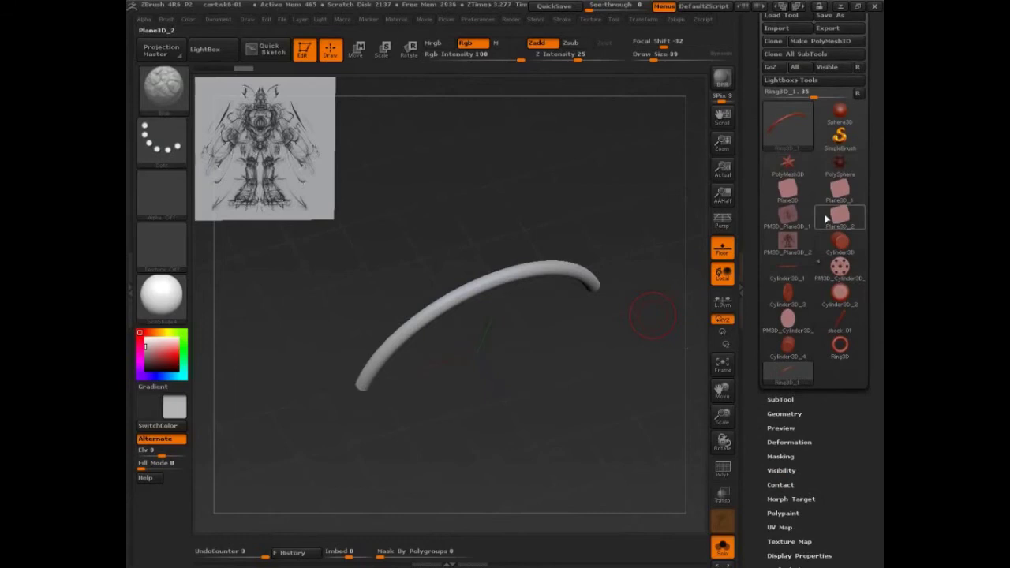
pyautogui.click(819, 41)
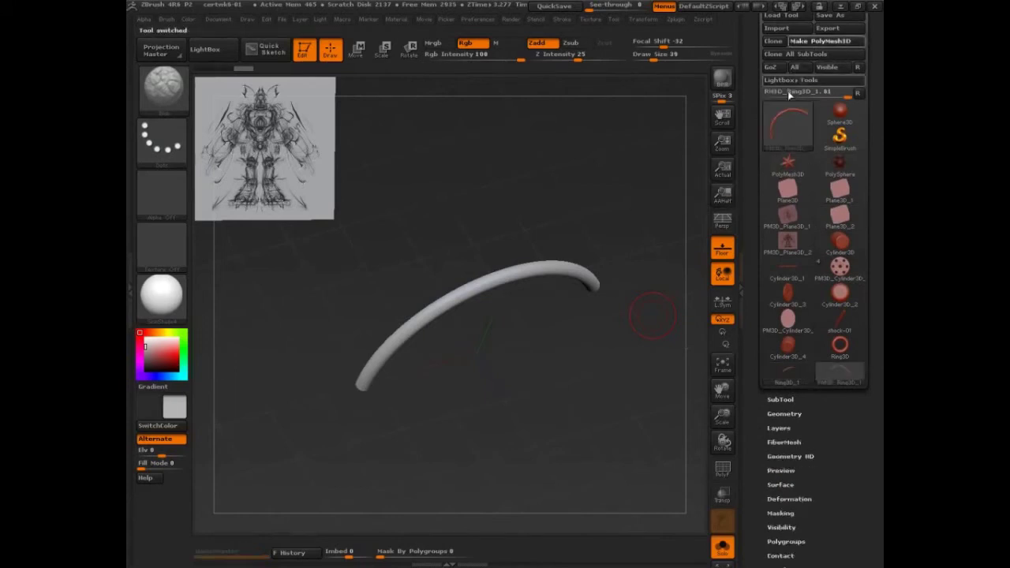
# Stretch the arc lengthwise with the Move transpose line to form a tall curved plate
pyautogui.moveTo(627, 388)
pyautogui.keyDown('shift'); pyautogui.mouseDown()
pyautogui.moveTo(606, 417)
pyautogui.moveTo(636, 399)
pyautogui.moveTo(352, 324)
pyautogui.moveTo(339, 332)
pyautogui.mouseUp(); pyautogui.keyUp('shift')
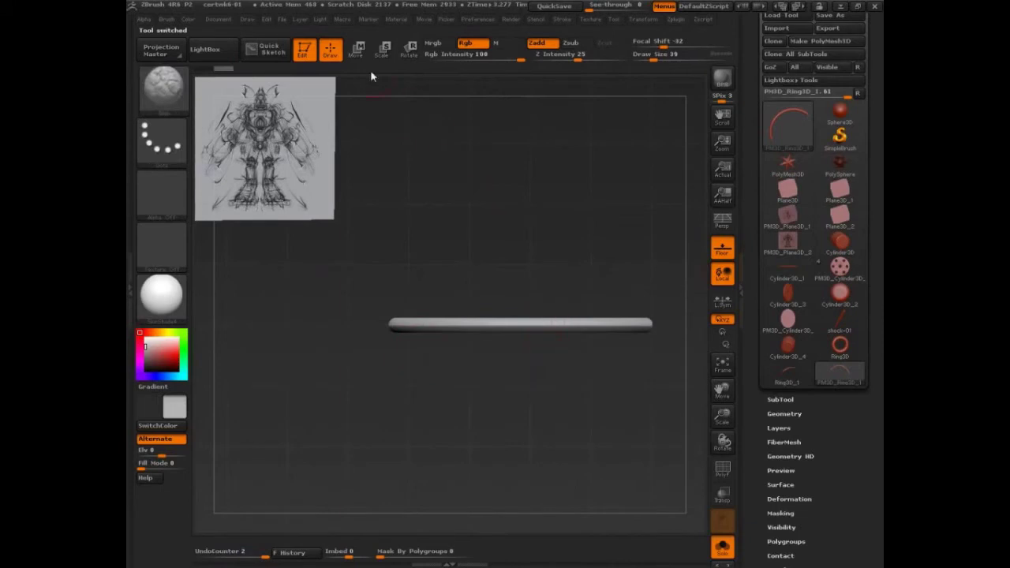
pyautogui.click(359, 53)
pyautogui.keyDown('shift'); pyautogui.moveTo(551, 324); pyautogui.dragTo(551, 176); pyautogui.keyUp('shift')
pyautogui.moveTo(551, 249); pyautogui.dragTo(564, 60)
pyautogui.keyDown('alt'); pyautogui.moveTo(604, 405); pyautogui.dragTo(612, 457); pyautogui.keyUp('alt')
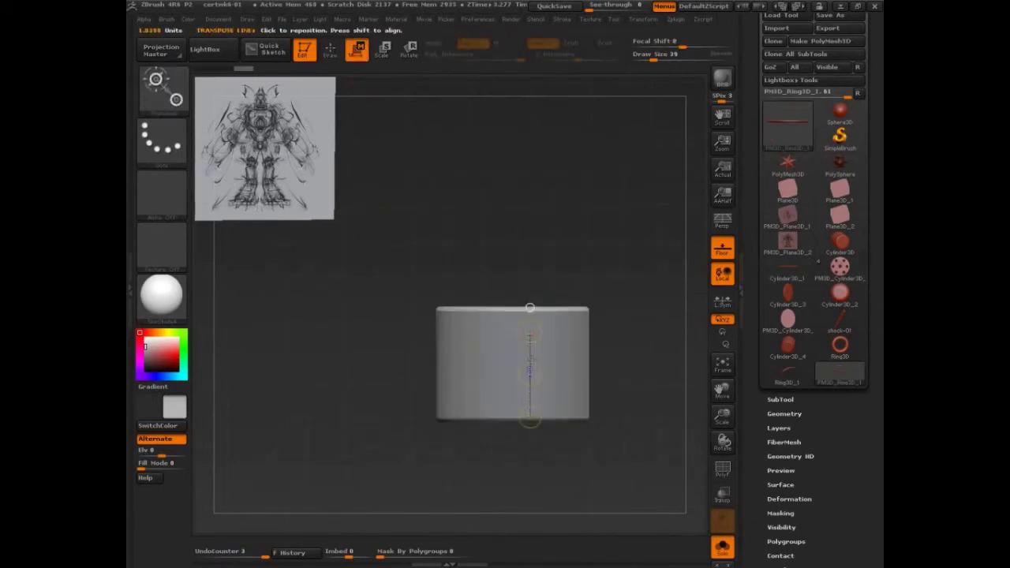
pyautogui.moveTo(529, 366); pyautogui.dragTo(536, 246)
pyautogui.moveTo(651, 429)
pyautogui.mouseDown()
pyautogui.moveTo(627, 411)
pyautogui.moveTo(631, 371)
pyautogui.moveTo(621, 357)
pyautogui.moveTo(614, 373)
pyautogui.moveTo(643, 254)
pyautogui.moveTo(620, 435)
pyautogui.mouseUp()
pyautogui.press('q')
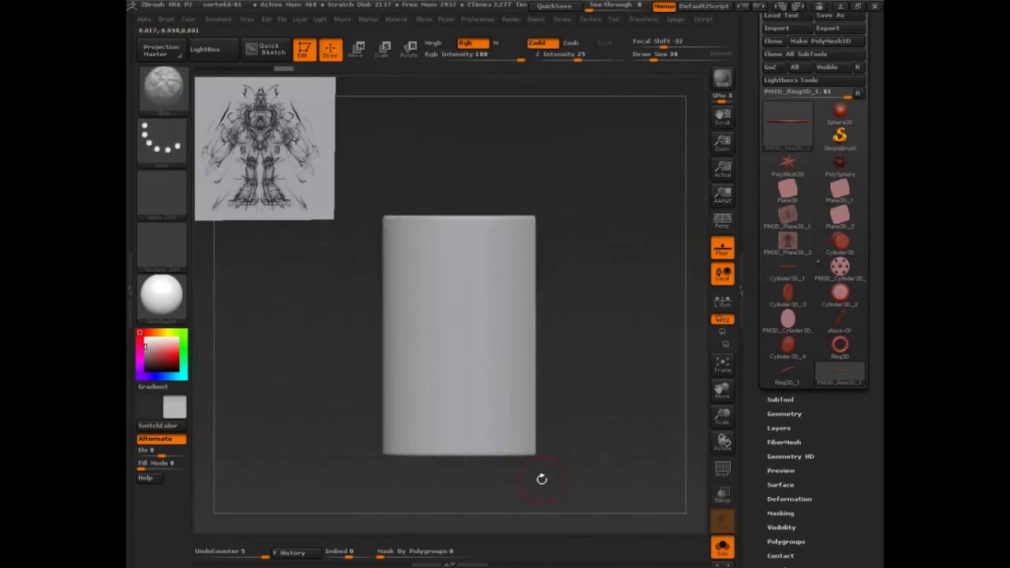
# Rename the plate's subtool as cylindrical-01
pyautogui.click(780, 400)
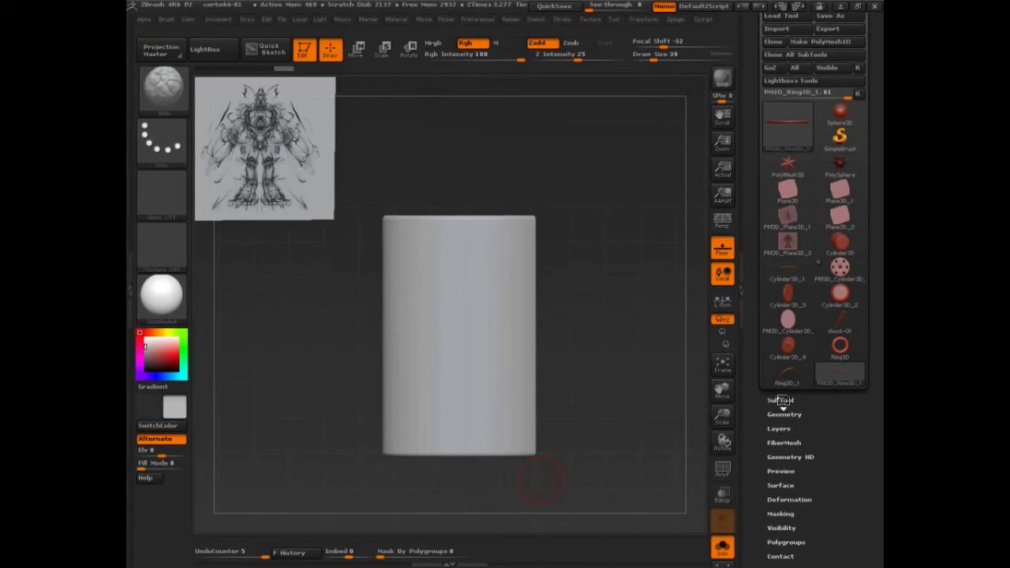
pyautogui.click(785, 392)
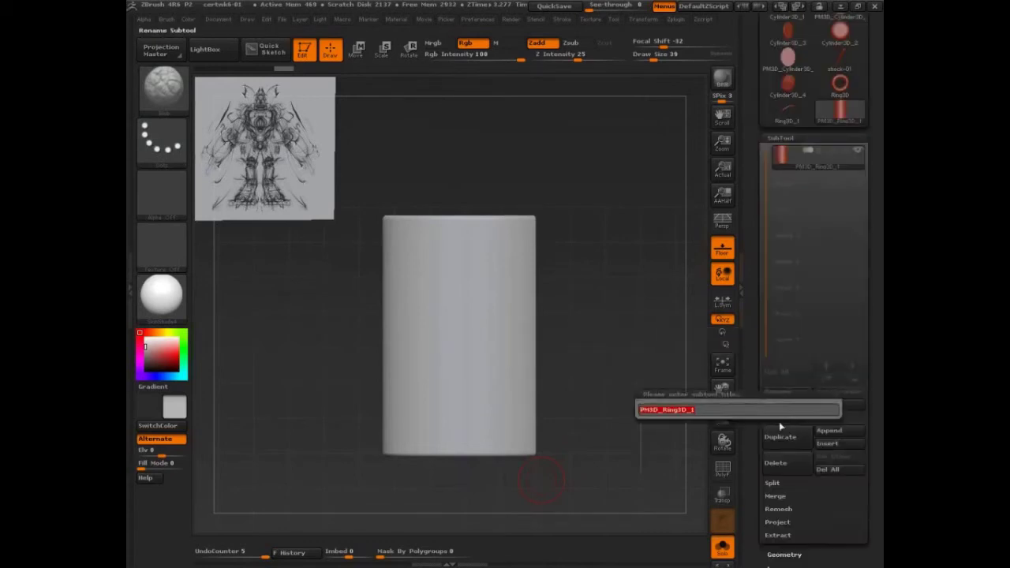
pyautogui.write('cylindrical 01')
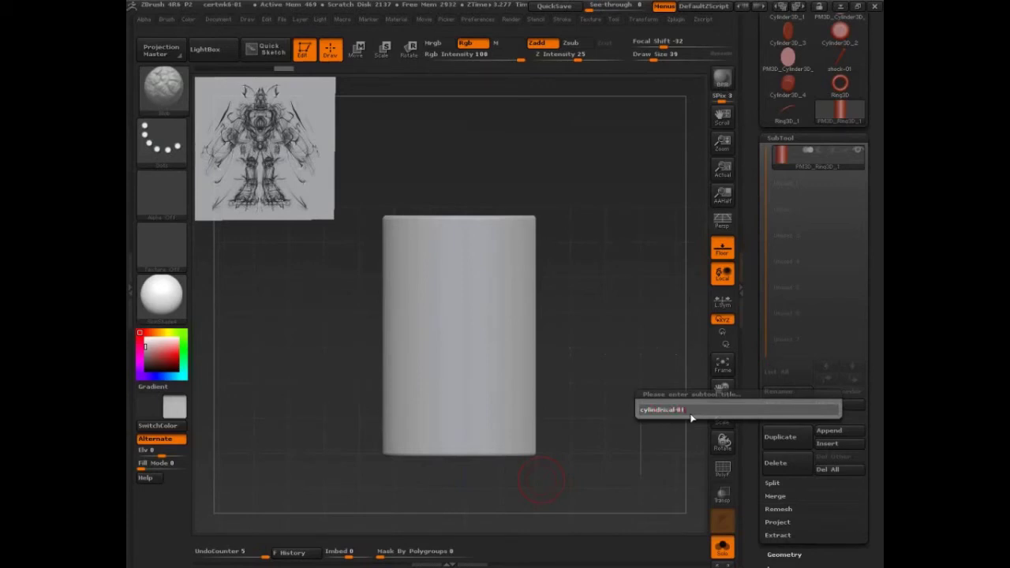
pyautogui.press('Return')
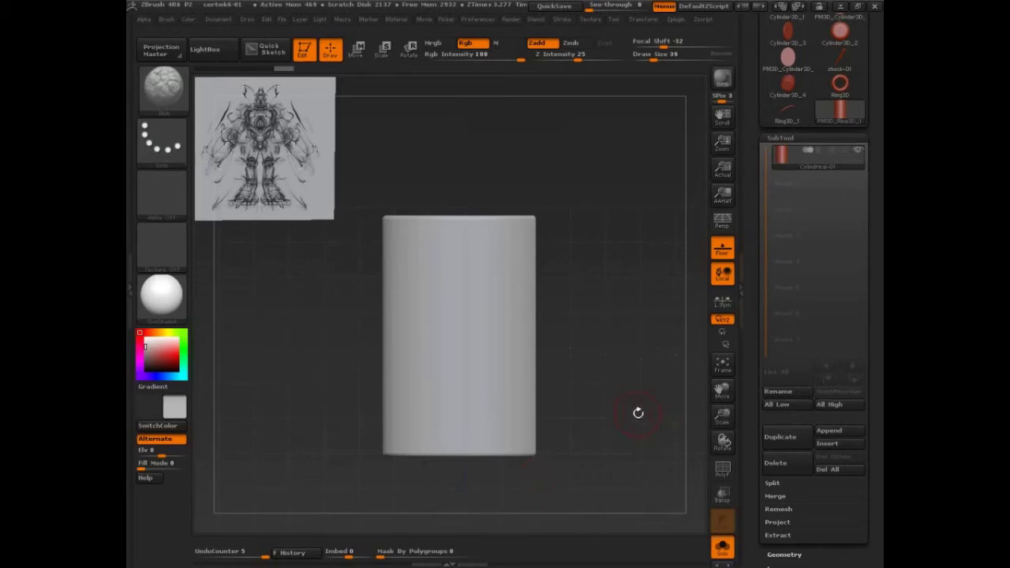
# Duplicate the curved plate's subtool and hide the original Cylindrical-01
pyautogui.keyDown('alt'); pyautogui.moveTo(624, 457); pyautogui.dragTo(644, 421); pyautogui.keyUp('alt')
pyautogui.click(832, 433)
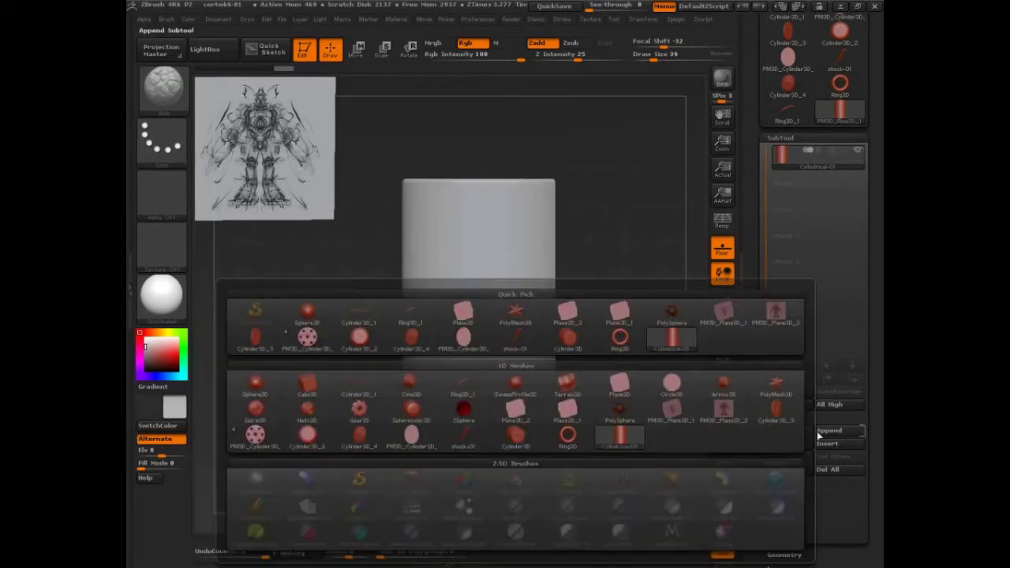
pyautogui.click(645, 330)
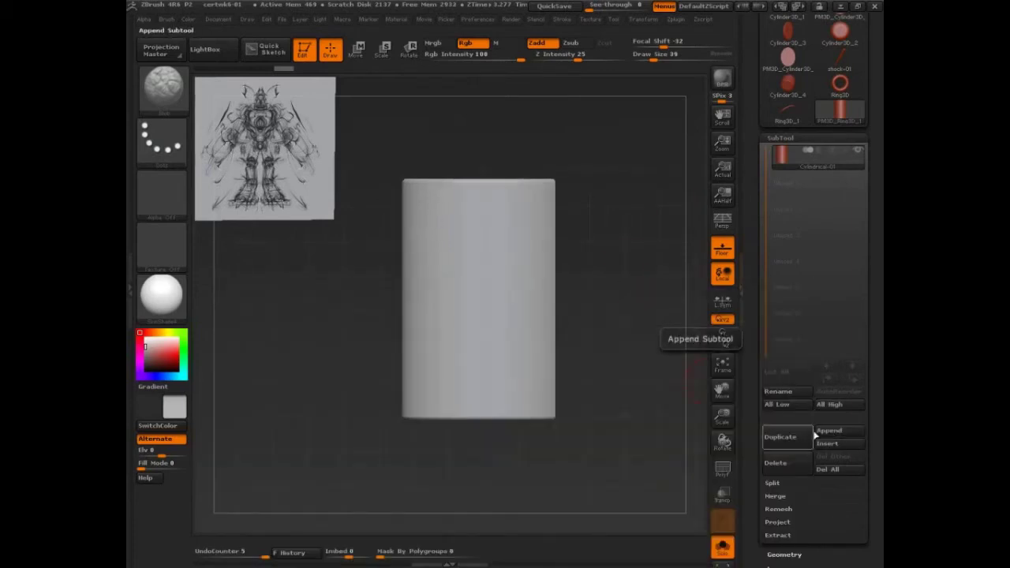
pyautogui.click(780, 436)
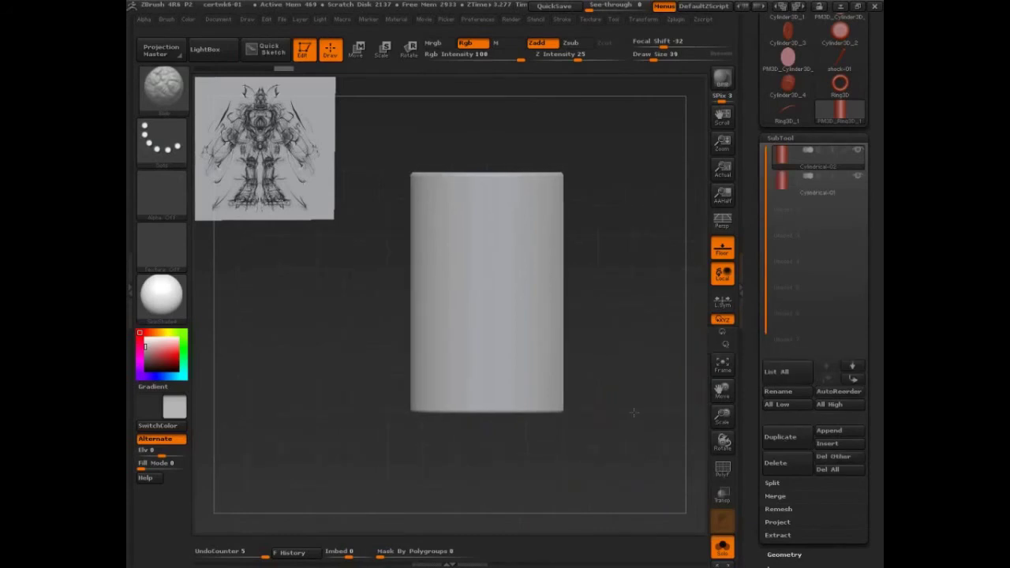
pyautogui.moveTo(651, 390); pyautogui.dragTo(652, 410)
pyautogui.click(857, 175)
pyautogui.keyDown('alt'); pyautogui.moveTo(638, 369); pyautogui.dragTo(620, 394); pyautogui.keyUp('alt')
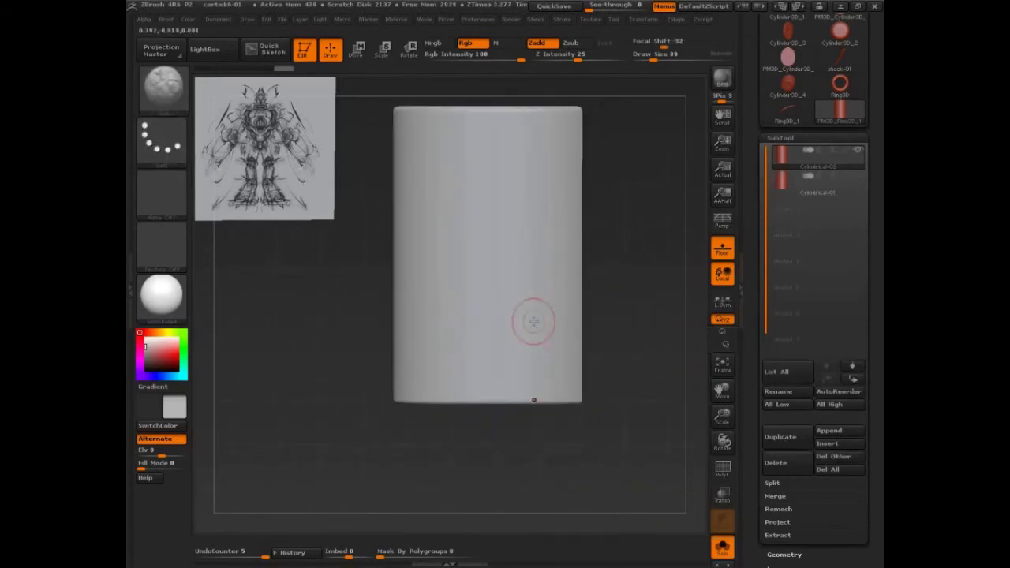
# Show the plate's wireframe and remesh it with ZRemesher at a Target Polygons Count of 1
pyautogui.hotkey('shift', 'f')
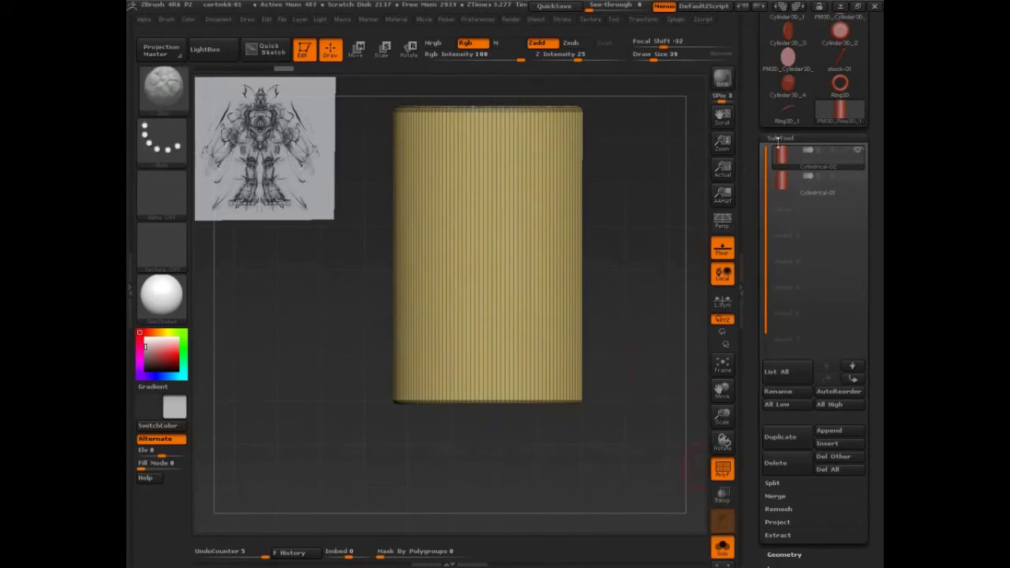
pyautogui.scroll(-3, 803, 426)
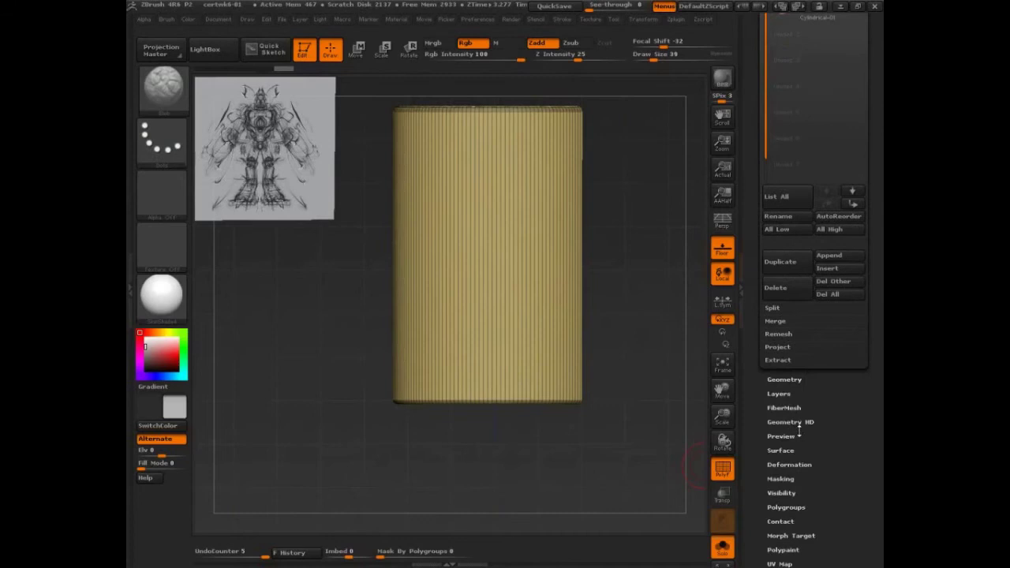
pyautogui.click(791, 378)
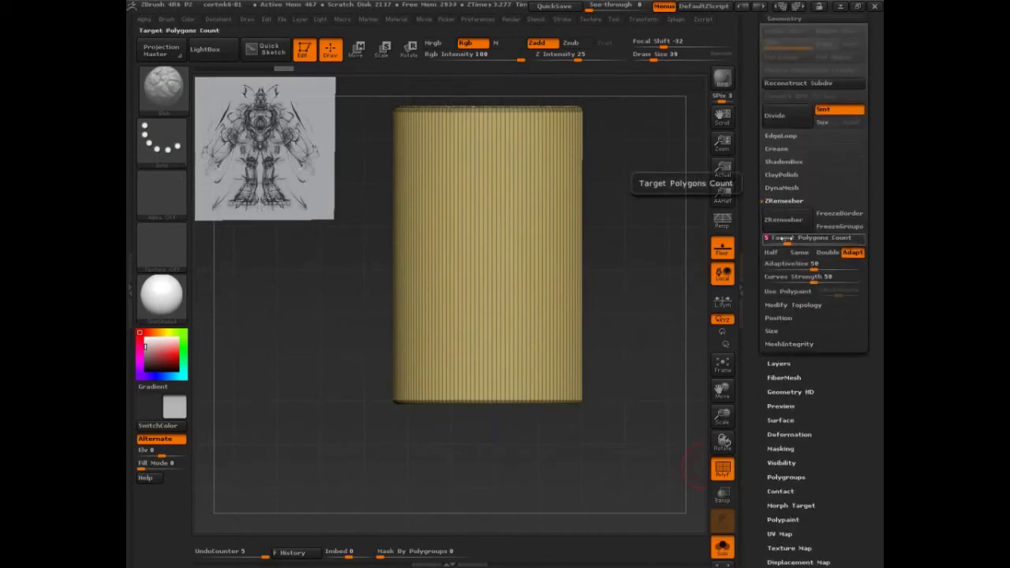
pyautogui.click(786, 222)
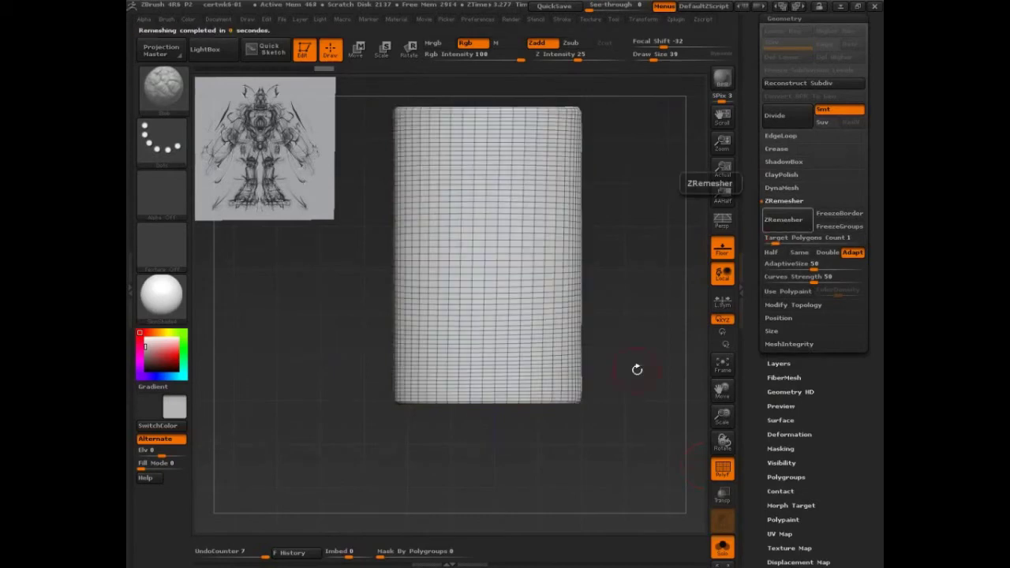
pyautogui.moveTo(634, 372); pyautogui.dragTo(643, 391)
pyautogui.hotkey('shift', 'f')
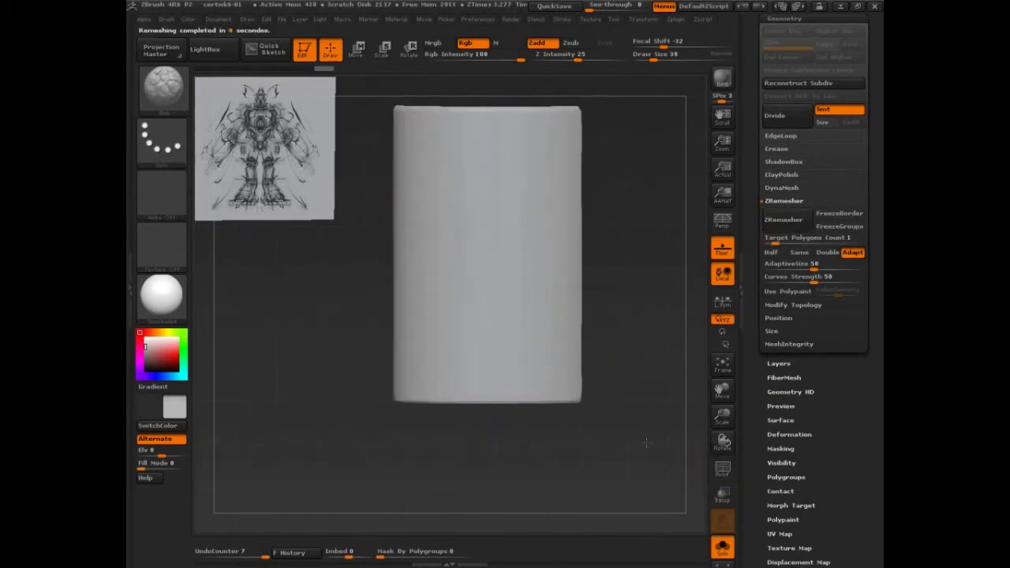
pyautogui.moveTo(645, 443); pyautogui.dragTo(663, 412)
pyautogui.hotkey('shift', 'f')
# Duplicate the remeshed plate as a hidden backup, compare it with the original mesh, and keep the top copy active
pyautogui.moveTo(826, 175); pyautogui.dragTo(827, 283)
pyautogui.click(784, 112)
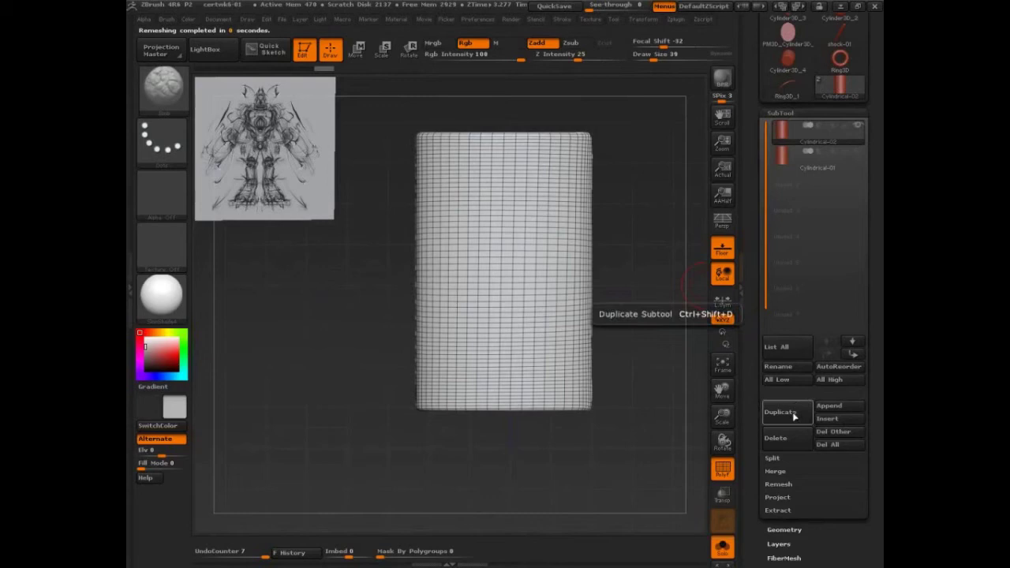
pyautogui.click(794, 416)
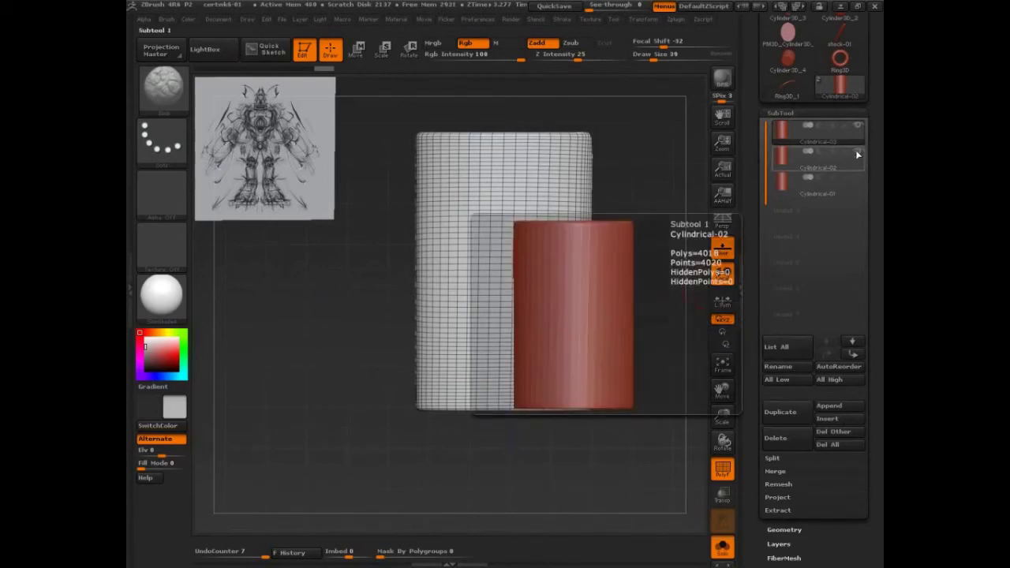
pyautogui.click(821, 185)
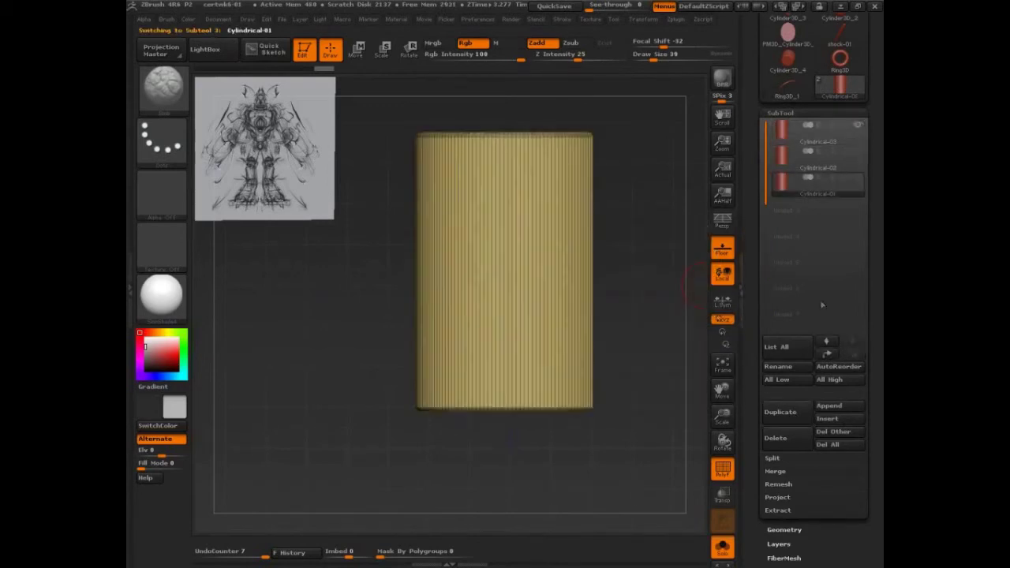
pyautogui.click(780, 140)
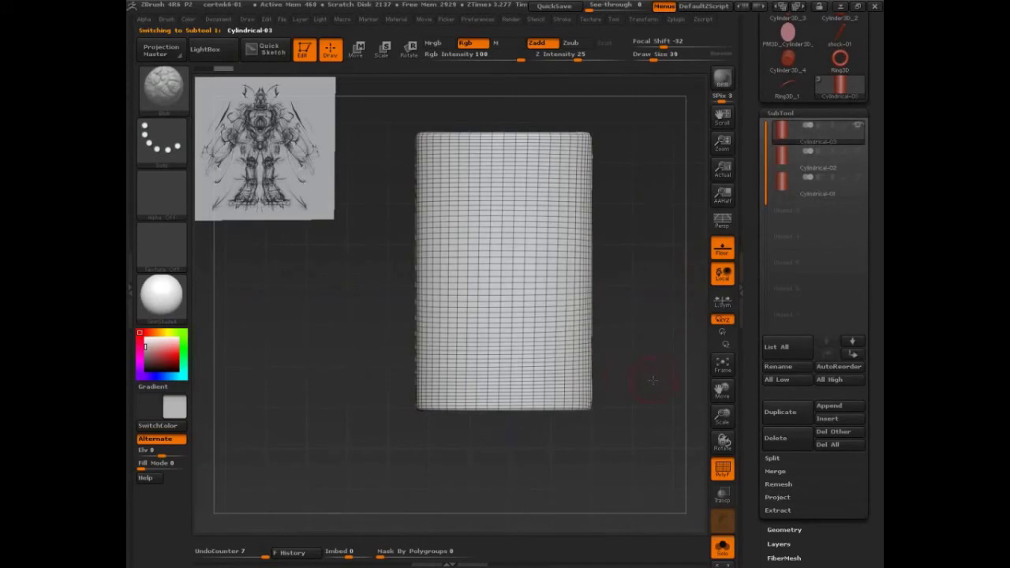
pyautogui.moveTo(653, 380); pyautogui.dragTo(653, 379)
# Try the SliceCurve brush on the plate with one horizontal and one vertical cut
pyautogui.keyDown('ctrl'); pyautogui.keyDown('shift'); pyautogui.click(164, 87); pyautogui.keyUp('shift'); pyautogui.keyUp('ctrl')
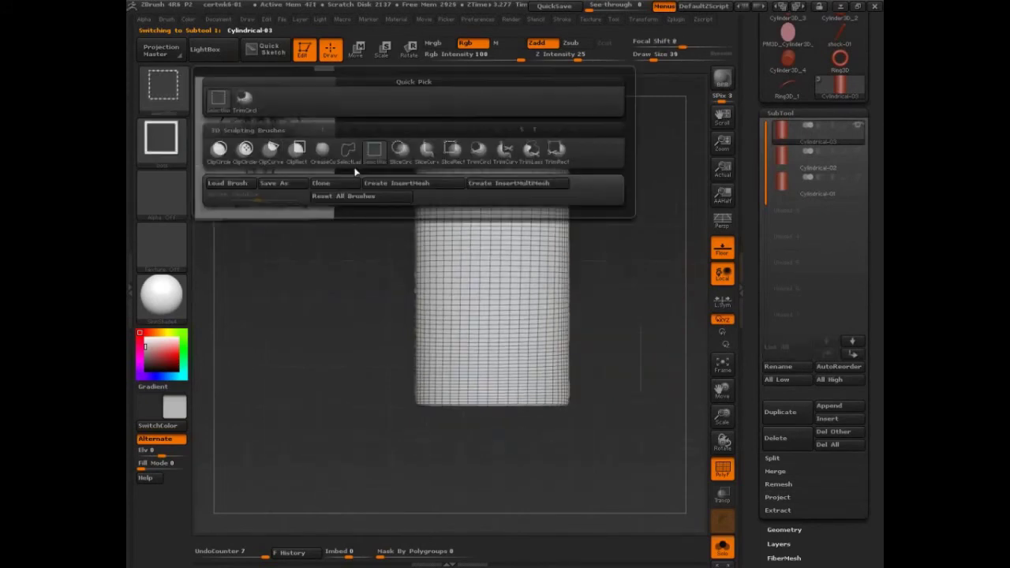
pyautogui.keyDown('ctrl'); pyautogui.keyDown('shift'); pyautogui.click(426, 156); pyautogui.keyUp('shift'); pyautogui.keyUp('ctrl')
pyautogui.keyDown('ctrl'); pyautogui.keyDown('shift'); pyautogui.moveTo(646, 340); pyautogui.dragTo(325, 335); pyautogui.keyUp('shift'); pyautogui.keyUp('ctrl')
pyautogui.keyDown('ctrl'); pyautogui.keyDown('shift'); pyautogui.moveTo(473, 95); pyautogui.dragTo(473, 473); pyautogui.keyUp('shift'); pyautogui.keyUp('ctrl')
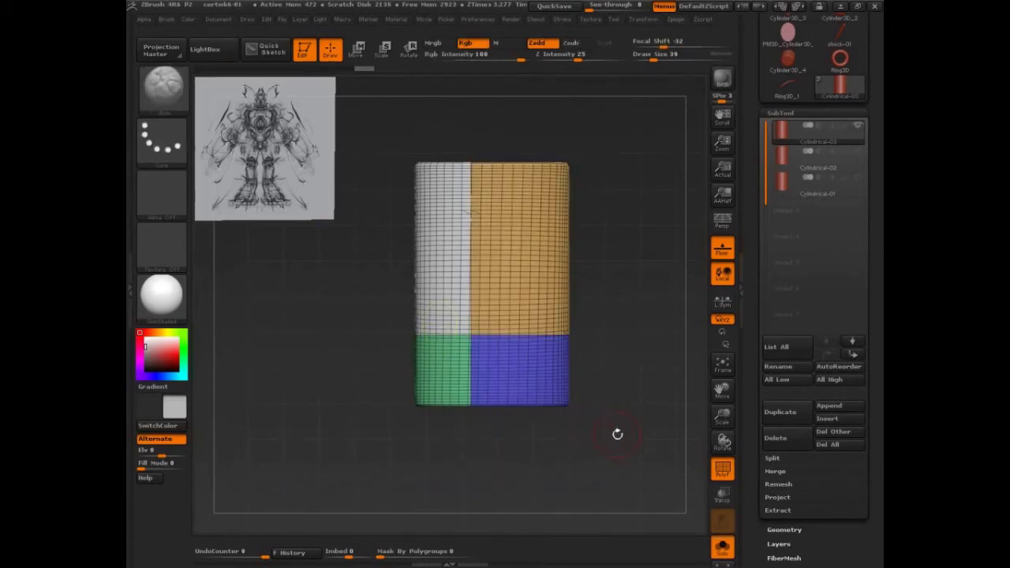
pyautogui.moveTo(618, 434)
pyautogui.mouseDown()
pyautogui.moveTo(568, 387)
pyautogui.moveTo(518, 453)
pyautogui.mouseUp()
pyautogui.keyDown('alt'); pyautogui.moveTo(628, 400); pyautogui.dragTo(634, 366); pyautogui.keyUp('alt')
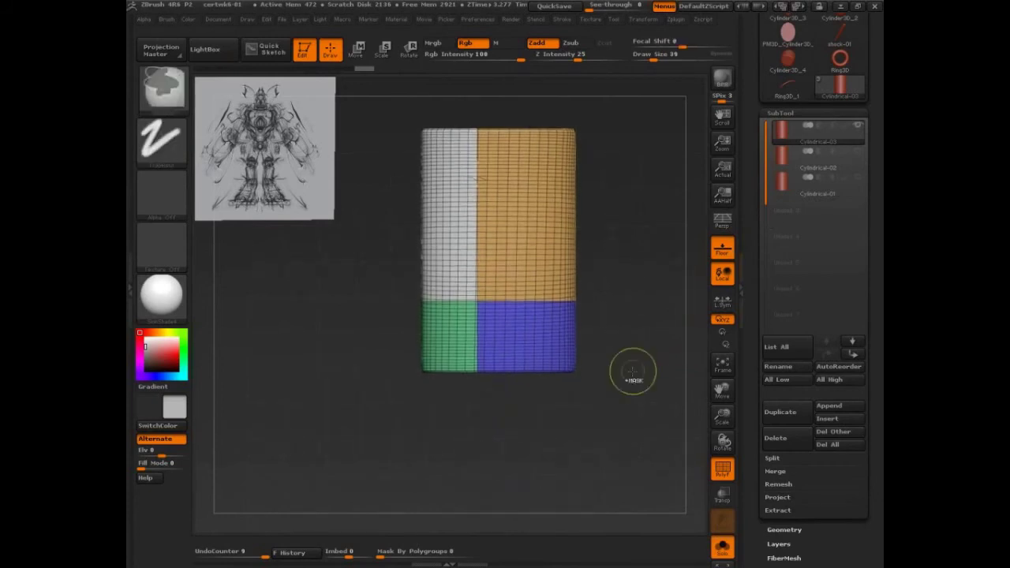
# Undo both straight slices on the plate
pyautogui.hotkey('ctrl', 'z')
pyautogui.hotkey('ctrl', 'shift', 'z')
pyautogui.hotkey('ctrl', 'z')
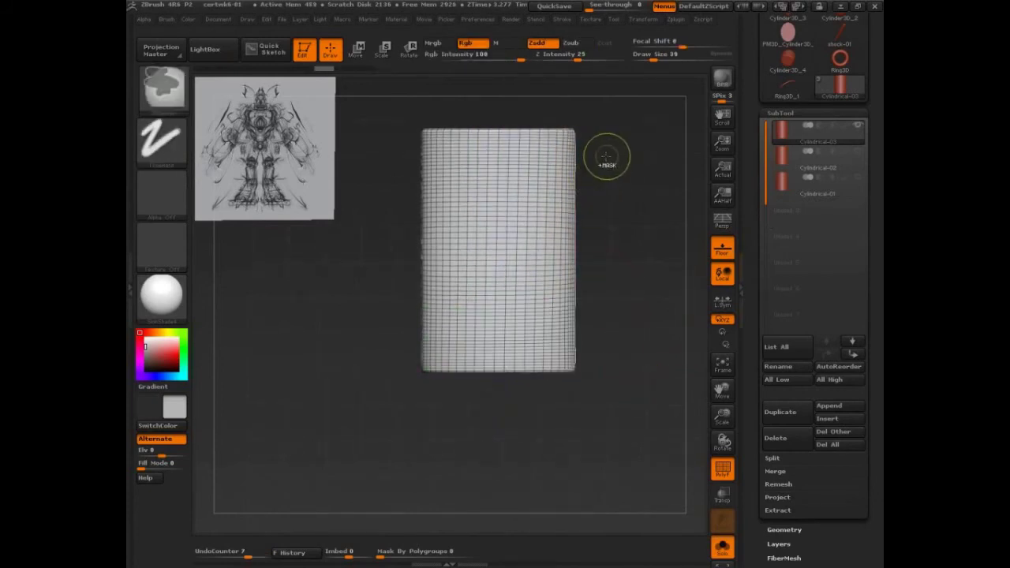
# Slice off the plate's lower-right corner region with SliceCurve, using a curved cut that turns straight down to the bottom edge
pyautogui.keyDown('ctrl'); pyautogui.keyDown('shift'); pyautogui.moveTo(609, 150); pyautogui.dragTo(471, 397); pyautogui.keyUp('shift'); pyautogui.keyUp('ctrl')
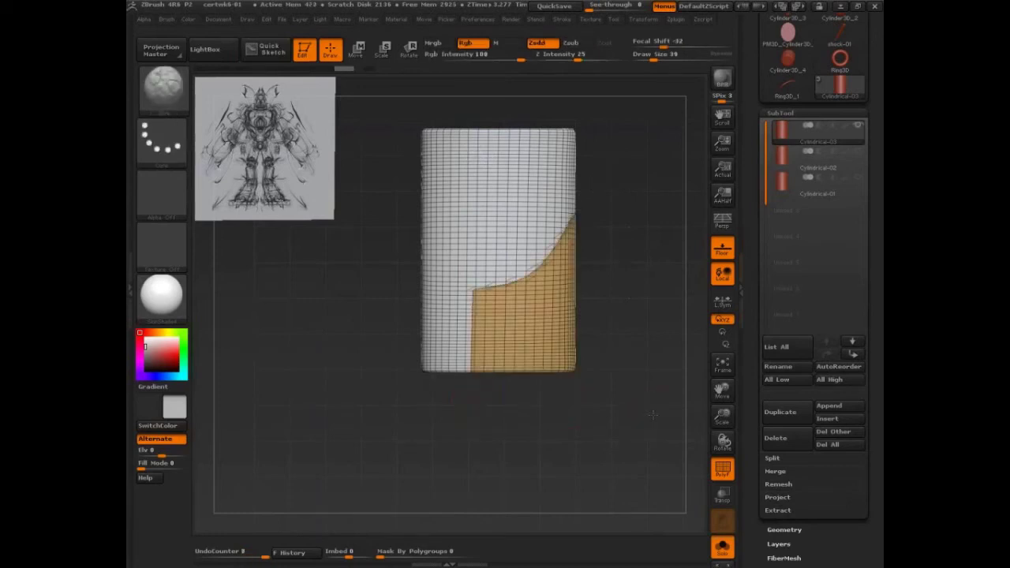
pyautogui.moveTo(653, 414); pyautogui.dragTo(574, 418)
pyautogui.keyDown('shift'); pyautogui.moveTo(520, 444); pyautogui.dragTo(702, 323); pyautogui.keyUp('shift')
pyautogui.moveTo(626, 431); pyautogui.dragTo(657, 321)
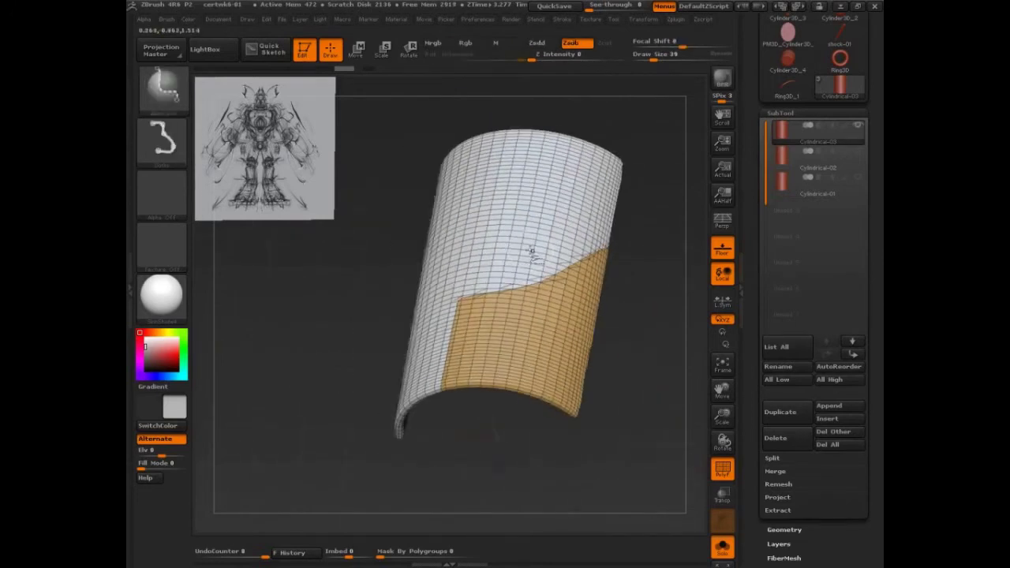
# Isolate the plate's larger white polygroup and delete the hidden corner piece with Del Hidden
pyautogui.keyDown('ctrl'); pyautogui.keyDown('shift'); pyautogui.click(531, 255); pyautogui.keyUp('shift'); pyautogui.keyUp('ctrl')
pyautogui.moveTo(753, 378); pyautogui.dragTo(803, 321)
pyautogui.click(787, 299)
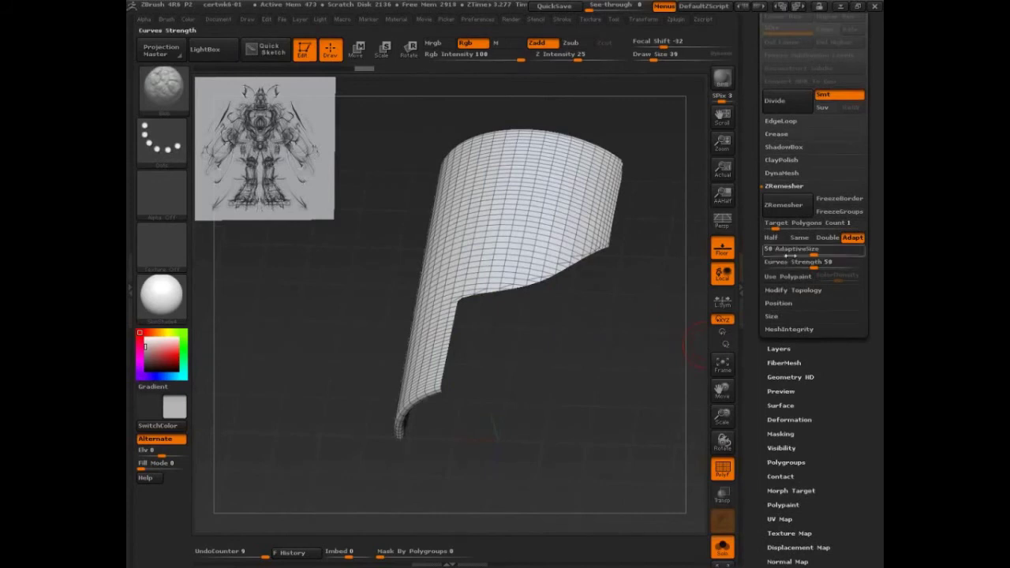
pyautogui.click(784, 289)
pyautogui.click(784, 239)
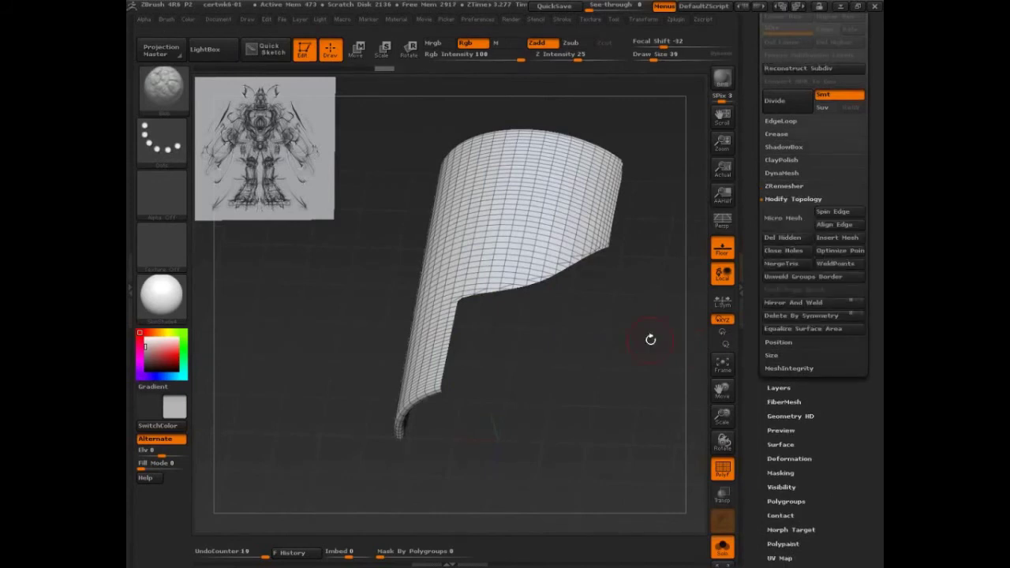
# Turn on Double in the display properties so both sides of the trimmed plate render
pyautogui.moveTo(650, 339); pyautogui.dragTo(651, 411)
pyautogui.moveTo(842, 504); pyautogui.dragTo(840, 334)
pyautogui.click(793, 458)
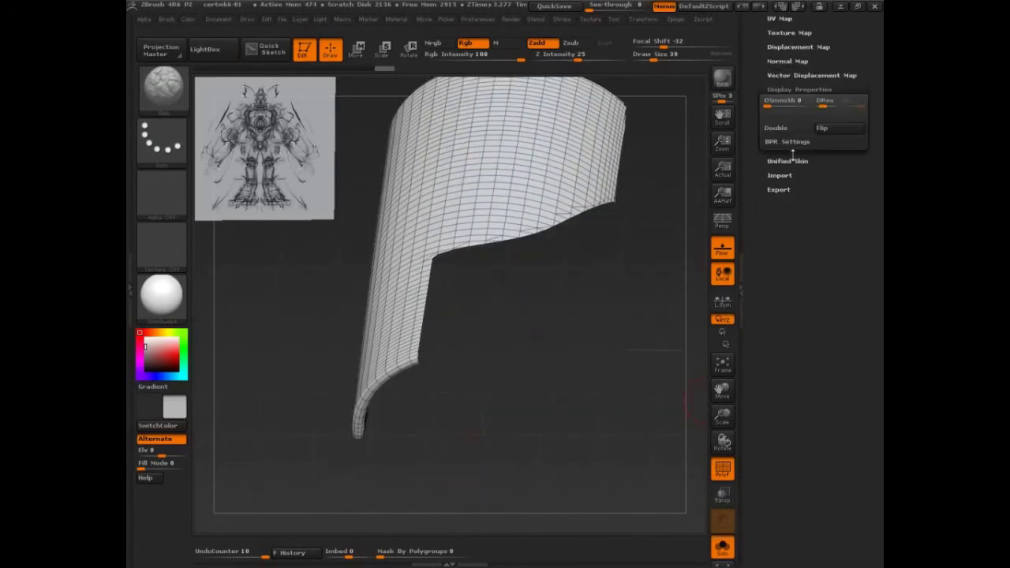
pyautogui.click(779, 130)
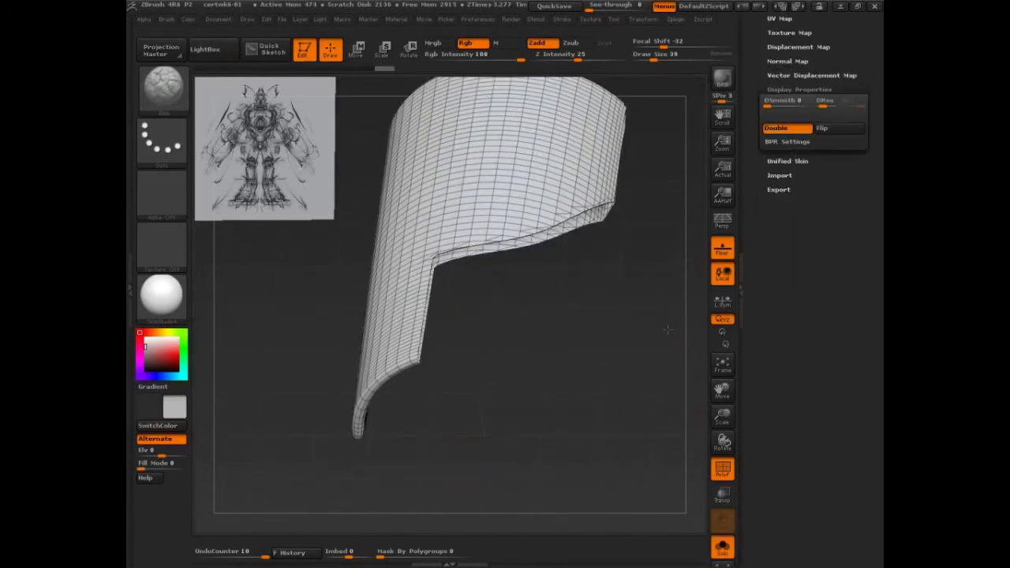
pyautogui.moveTo(667, 330); pyautogui.dragTo(653, 308)
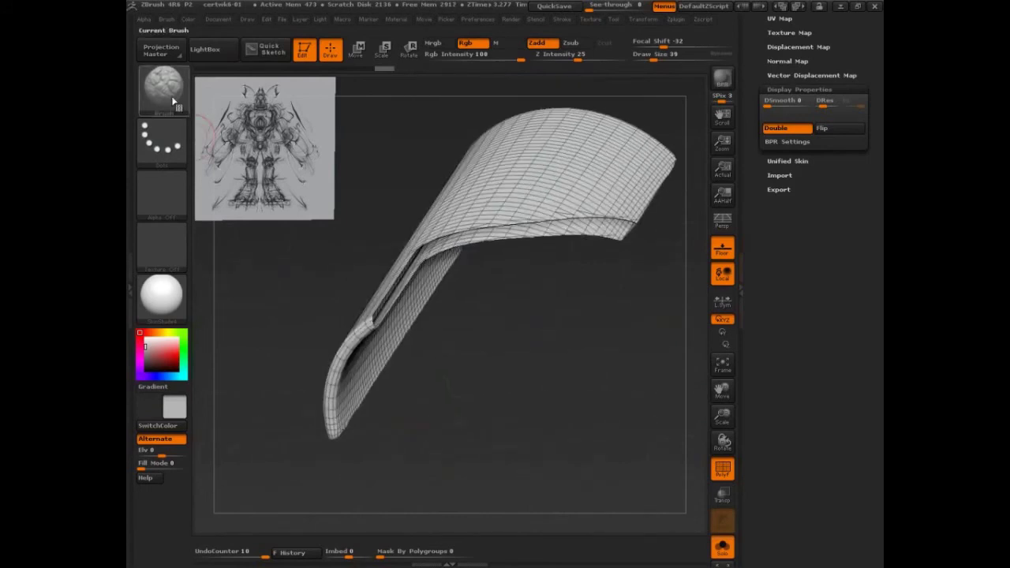
# Mark the gap along the plate's open cut edge with short green strokes
pyautogui.moveTo(615, 220)
pyautogui.mouseDown()
pyautogui.moveTo(609, 236)
pyautogui.moveTo(593, 238)
pyautogui.mouseUp()
pyautogui.moveTo(565, 228)
pyautogui.mouseDown()
pyautogui.moveTo(562, 239)
pyautogui.moveTo(527, 239)
pyautogui.mouseUp()
pyautogui.moveTo(491, 229); pyautogui.dragTo(485, 240)
pyautogui.moveTo(432, 243); pyautogui.dragTo(392, 293)
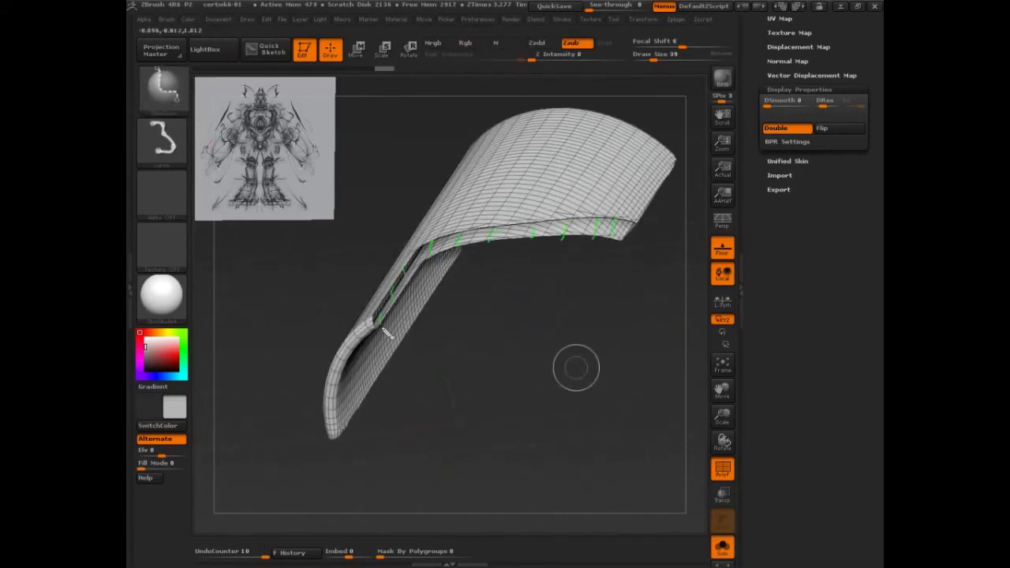
# Try to bridge the gap between the inner and outer borders of the plate's open cut edge with the CurveBridge brush
pyautogui.moveTo(576, 368); pyautogui.dragTo(502, 390)
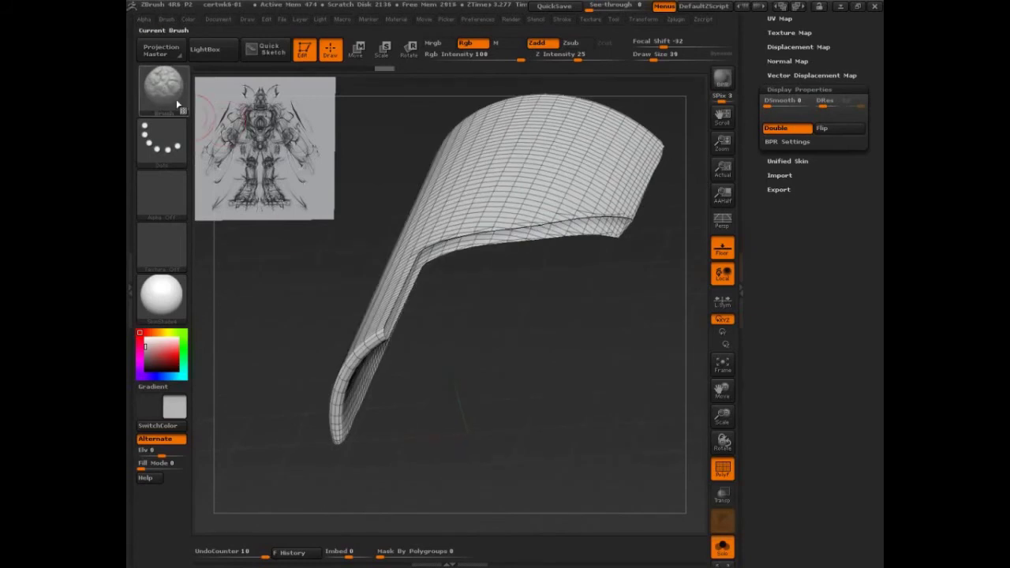
pyautogui.click(165, 88)
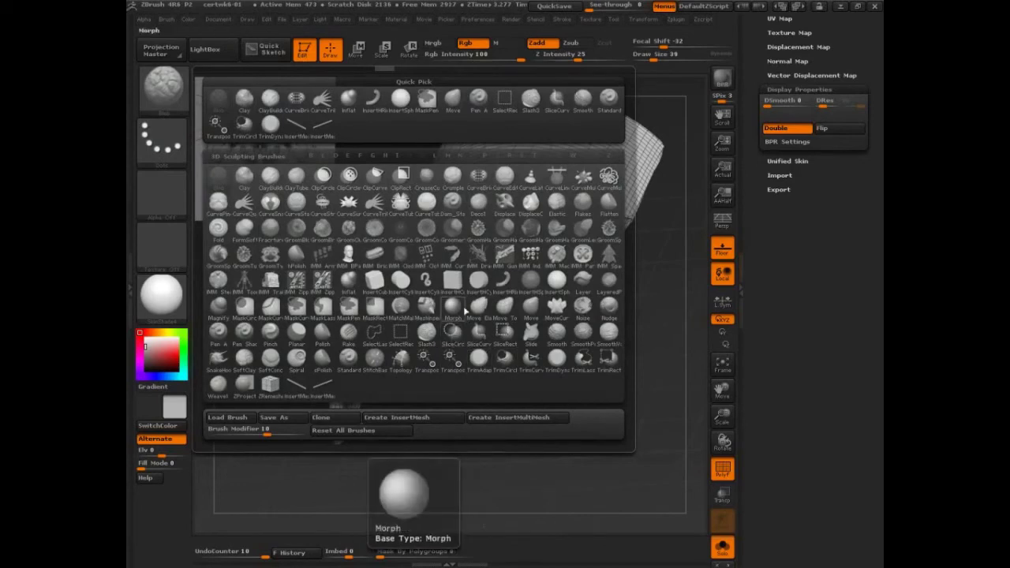
pyautogui.click(479, 183)
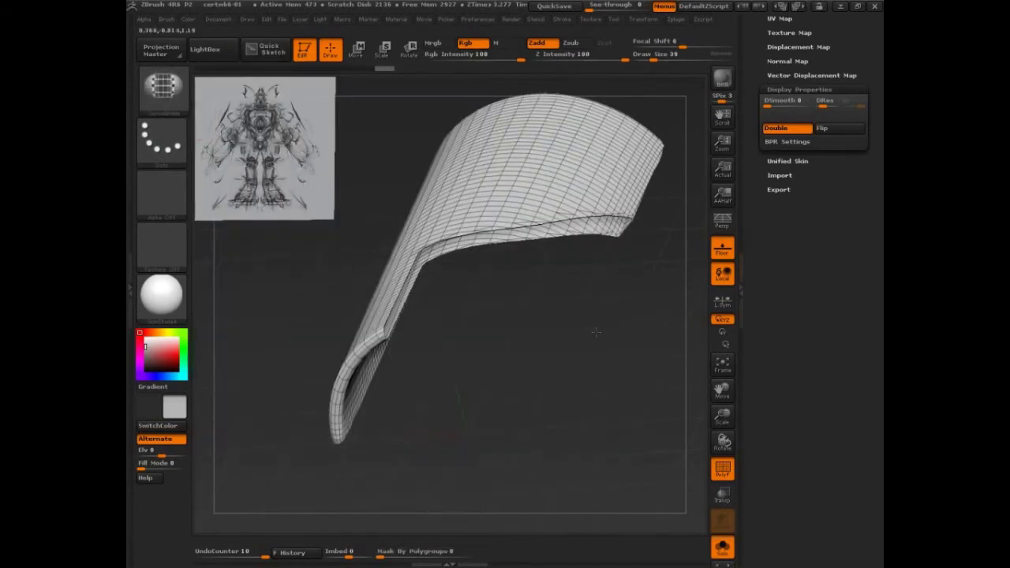
pyautogui.keyDown('alt'); pyautogui.moveTo(595, 332); pyautogui.dragTo(596, 357); pyautogui.keyUp('alt')
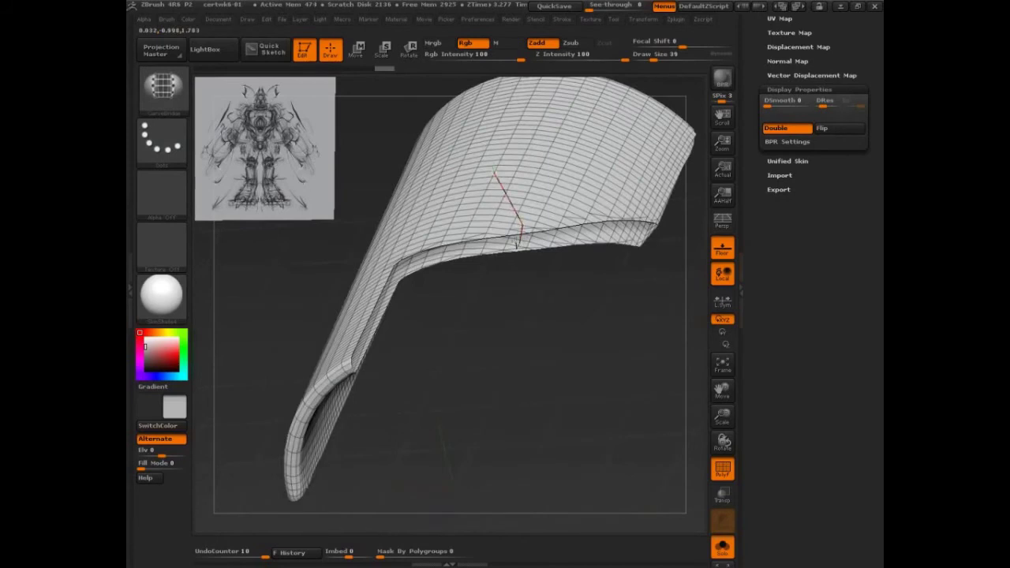
pyautogui.moveTo(516, 243); pyautogui.dragTo(525, 234)
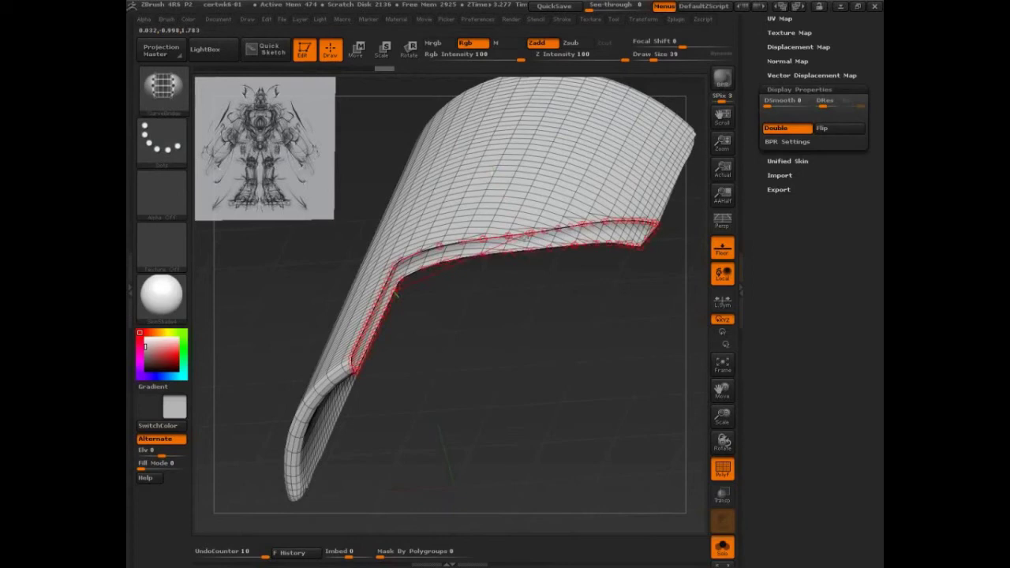
pyautogui.click(527, 239)
pyautogui.click(527, 239)
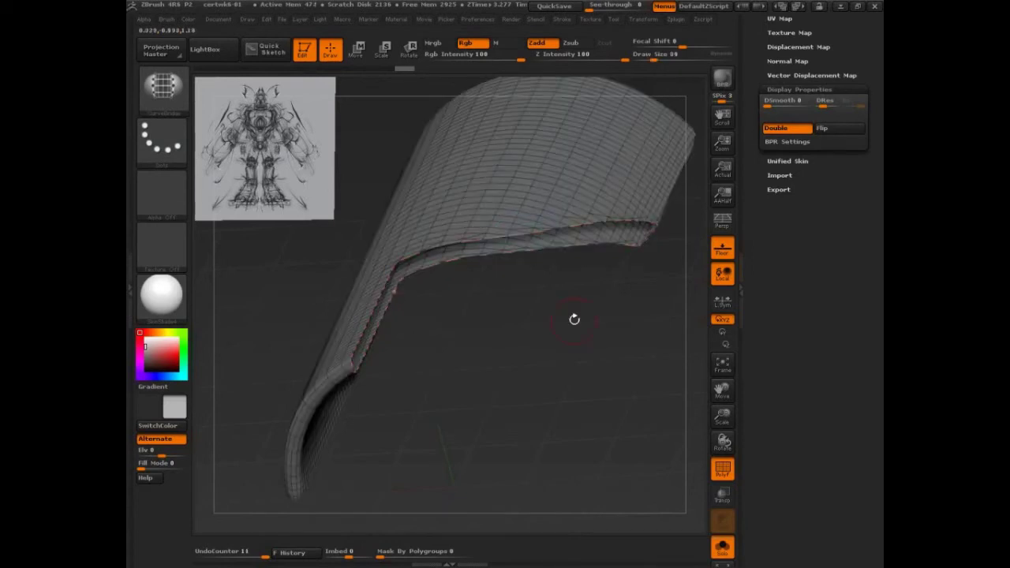
pyautogui.moveTo(581, 336); pyautogui.dragTo(480, 228)
pyautogui.keyDown('shift'); pyautogui.click(486, 312); pyautogui.keyUp('shift')
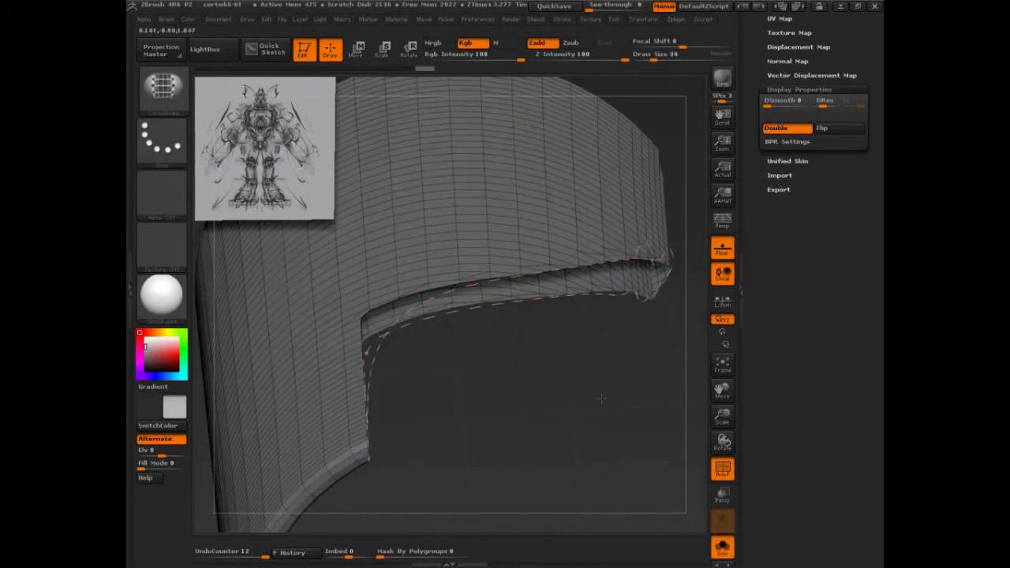
# Inspect the attempted bridge along the cut edge and undo it
pyautogui.moveTo(599, 395)
pyautogui.mouseDown()
pyautogui.moveTo(591, 387)
pyautogui.moveTo(504, 434)
pyautogui.mouseUp()
pyautogui.press('ctrl')
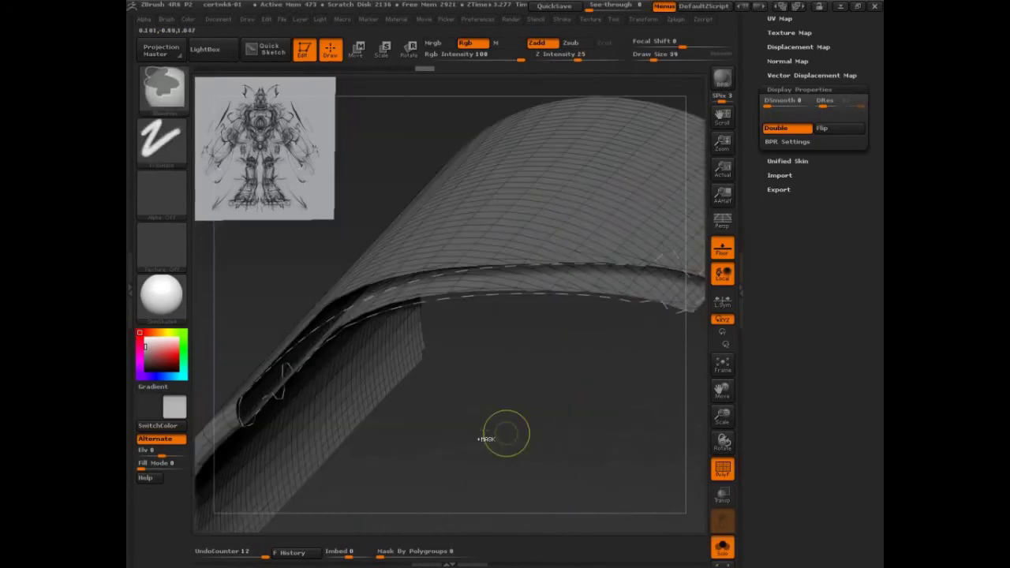
pyautogui.hotkey('ctrl', 'z')
pyautogui.hotkey('ctrl', 'z')
# Cap the plate's open cut edge using Close Holes
pyautogui.moveTo(644, 449); pyautogui.dragTo(617, 447)
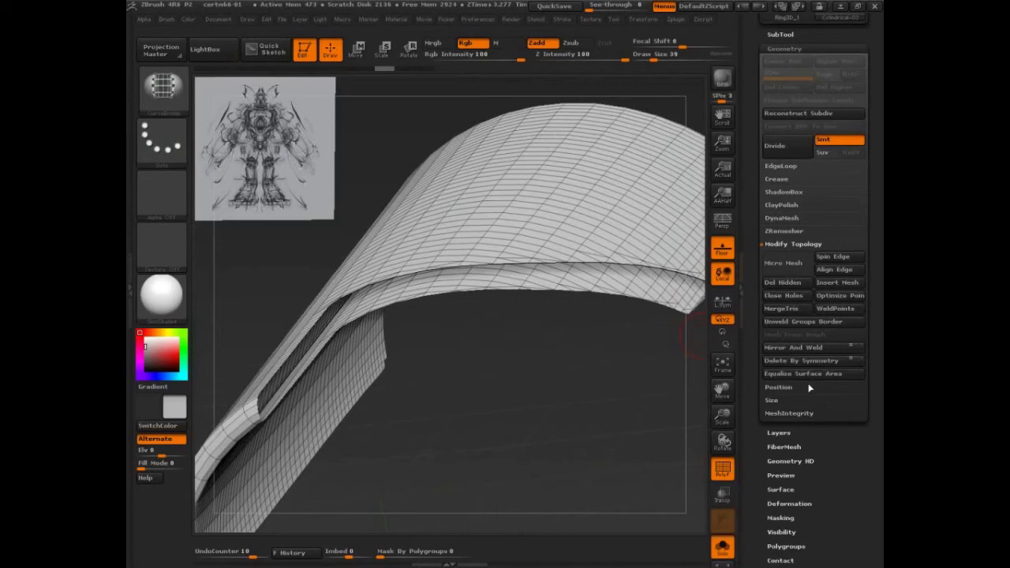
pyautogui.click(785, 295)
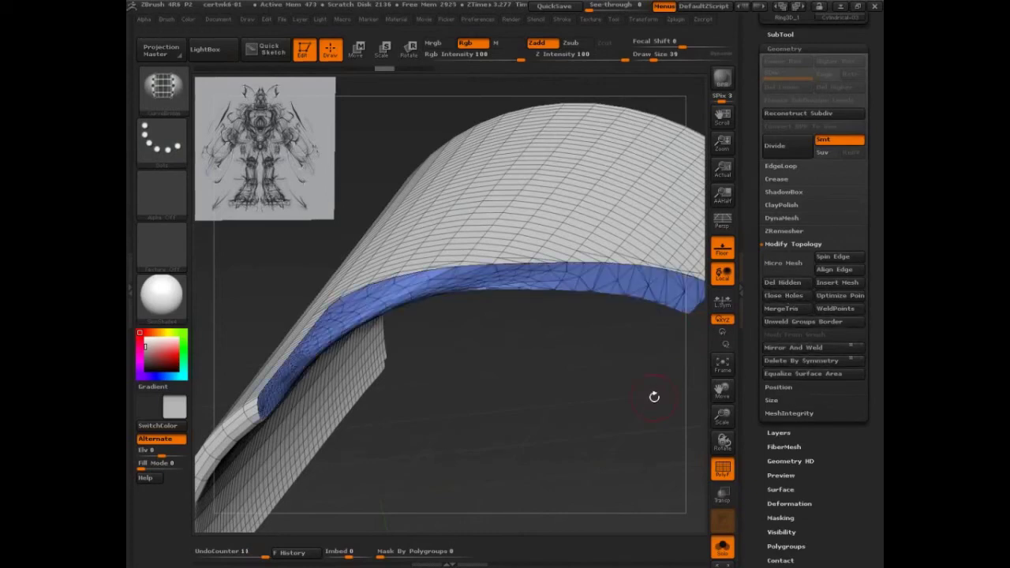
pyautogui.moveTo(654, 397); pyautogui.dragTo(653, 403)
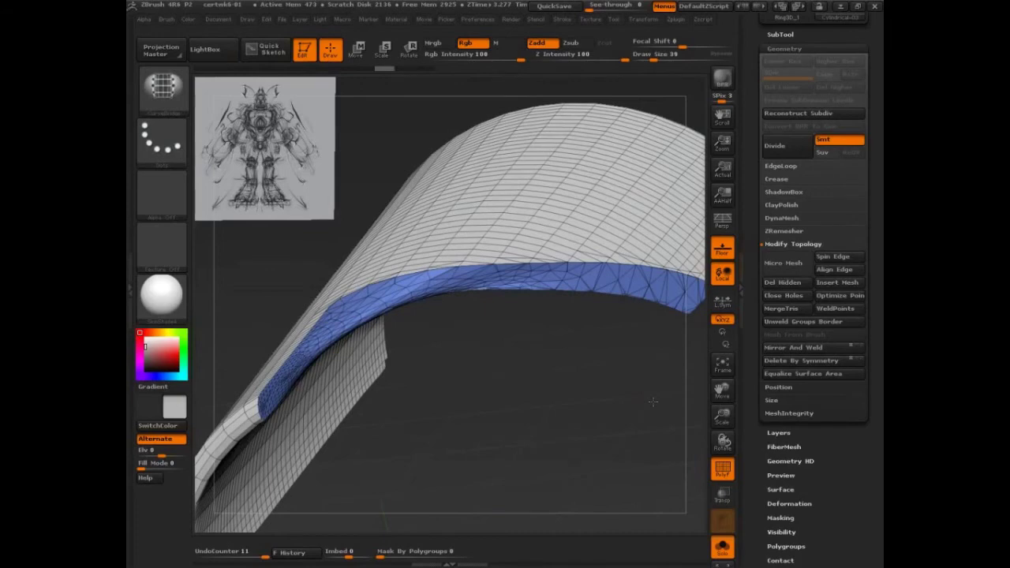
# Smooth the capped cut edge with the wireframe hidden and subdivide the plate once
pyautogui.moveTo(652, 403)
pyautogui.mouseDown()
pyautogui.moveTo(629, 396)
pyautogui.moveTo(562, 305)
pyautogui.mouseUp()
pyautogui.hotkey('shift', 'f')
pyautogui.moveTo(514, 271)
pyautogui.keyDown('shift'); pyautogui.mouseDown()
pyautogui.moveTo(585, 208)
pyautogui.moveTo(523, 258)
pyautogui.moveTo(597, 180)
pyautogui.moveTo(586, 198)
pyautogui.mouseUp(); pyautogui.keyUp('shift')
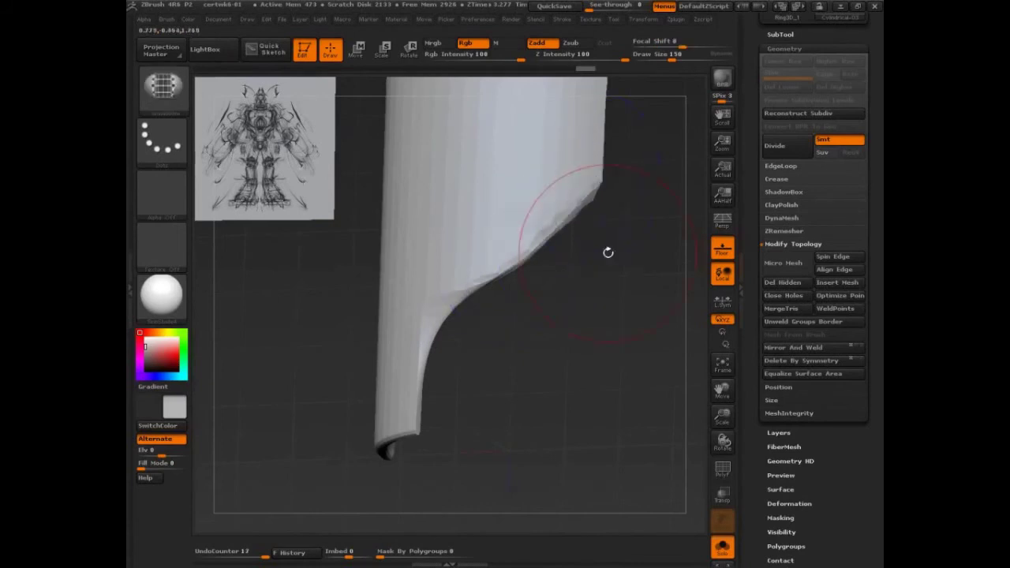
pyautogui.moveTo(608, 252)
pyautogui.mouseDown()
pyautogui.moveTo(611, 389)
pyautogui.moveTo(649, 446)
pyautogui.mouseUp()
pyautogui.hotkey('ctrl', 'd')
pyautogui.hotkey('shift', 'f')
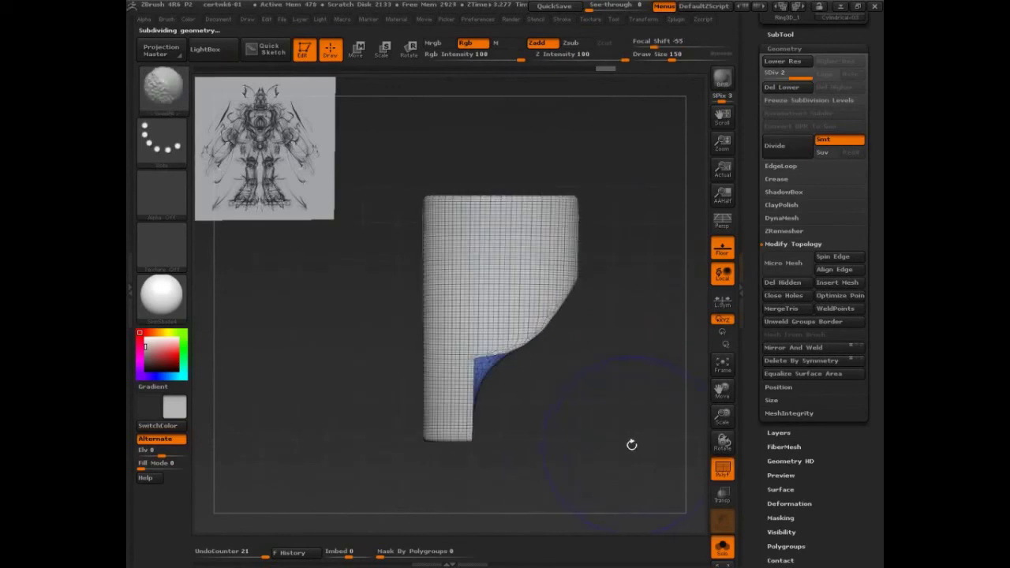
pyautogui.hotkey('shift', 'f')
# Polish the whole plate with a strong Polish By Features deformation, switched to its open-circle mode
pyautogui.moveTo(830, 560); pyautogui.dragTo(827, 265)
pyautogui.click(796, 193)
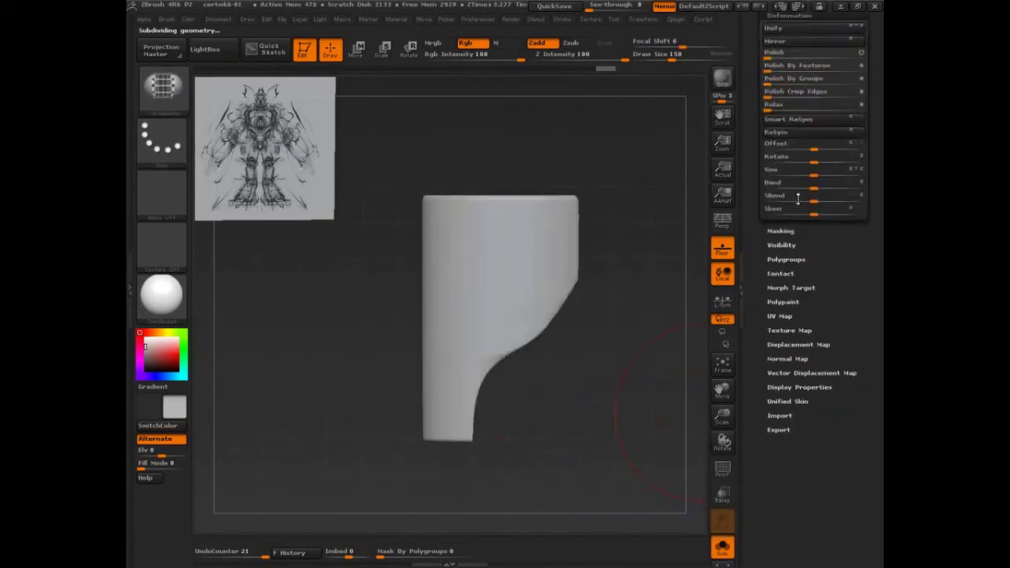
pyautogui.scroll(2, 799, 243)
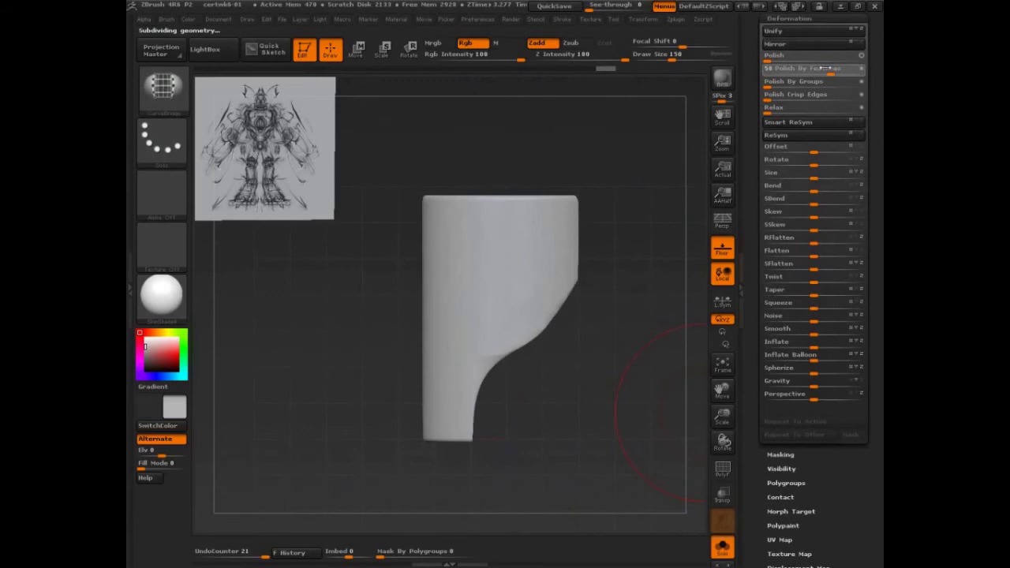
pyautogui.moveTo(825, 69); pyautogui.dragTo(781, 69)
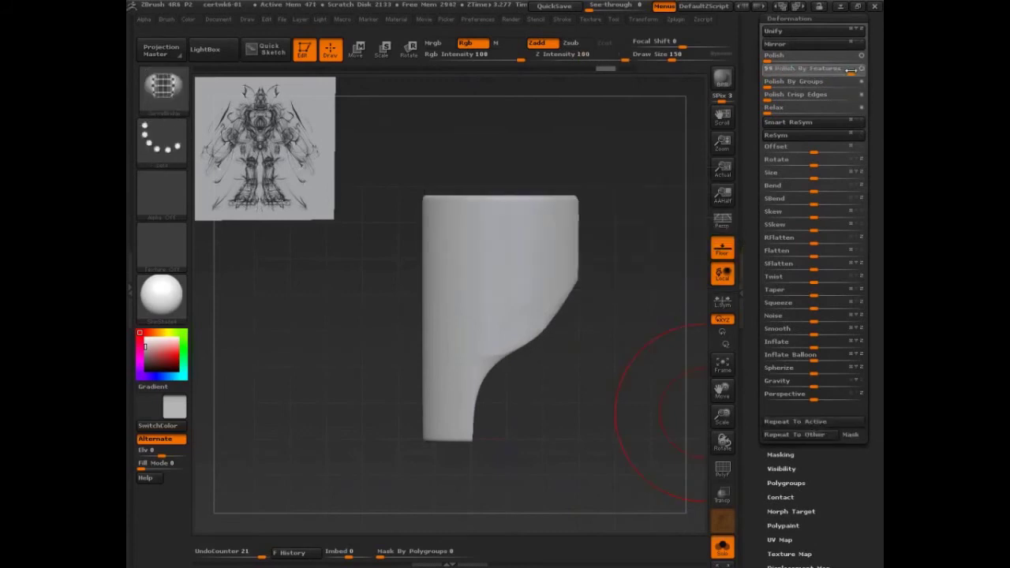
pyautogui.moveTo(850, 71); pyautogui.dragTo(852, 71)
pyautogui.moveTo(661, 314); pyautogui.dragTo(625, 361)
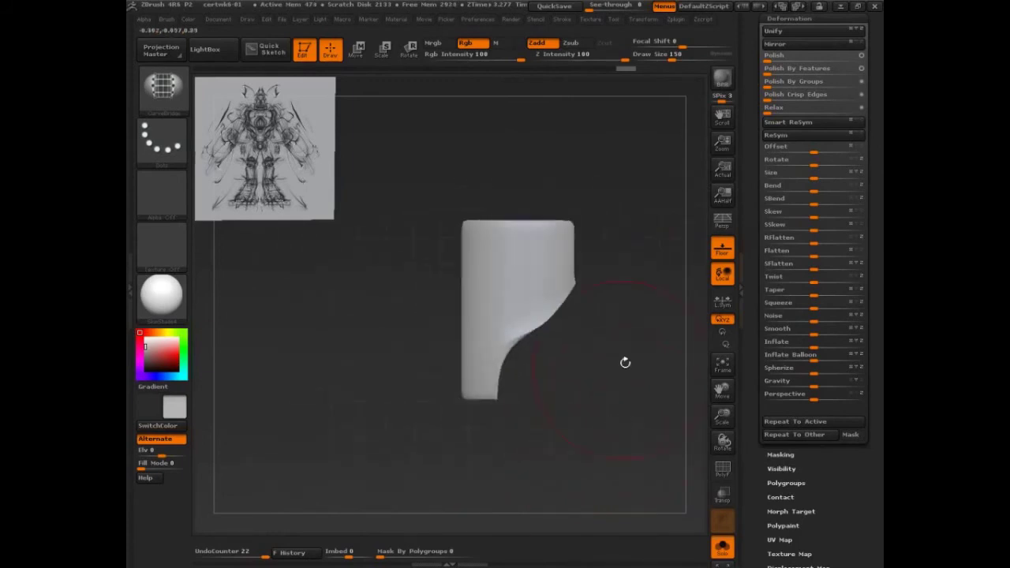
# Select the Cylindrical-02 subtool and duplicate it
pyautogui.moveTo(750, 118); pyautogui.dragTo(750, 256)
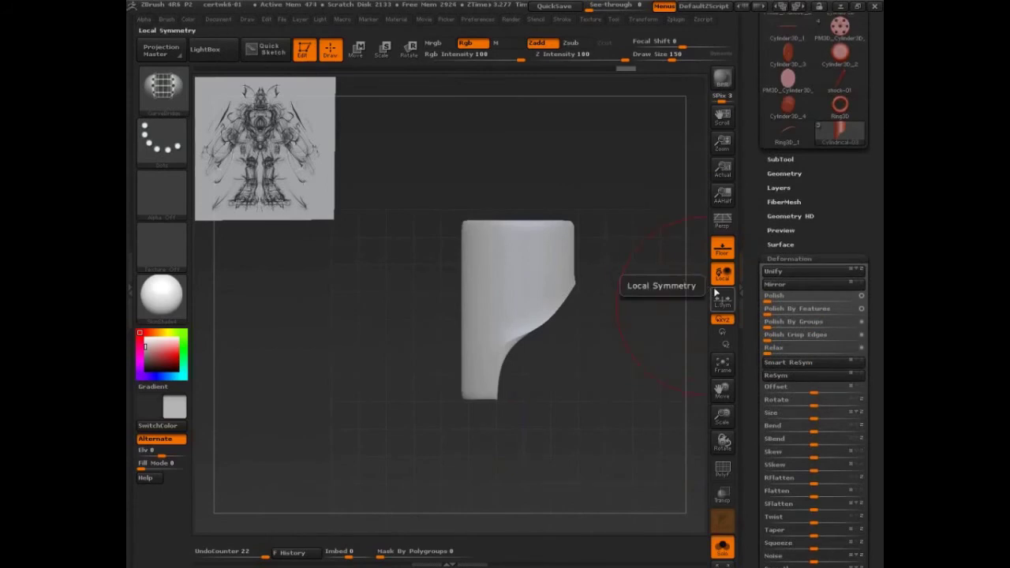
pyautogui.click(789, 259)
pyautogui.click(781, 157)
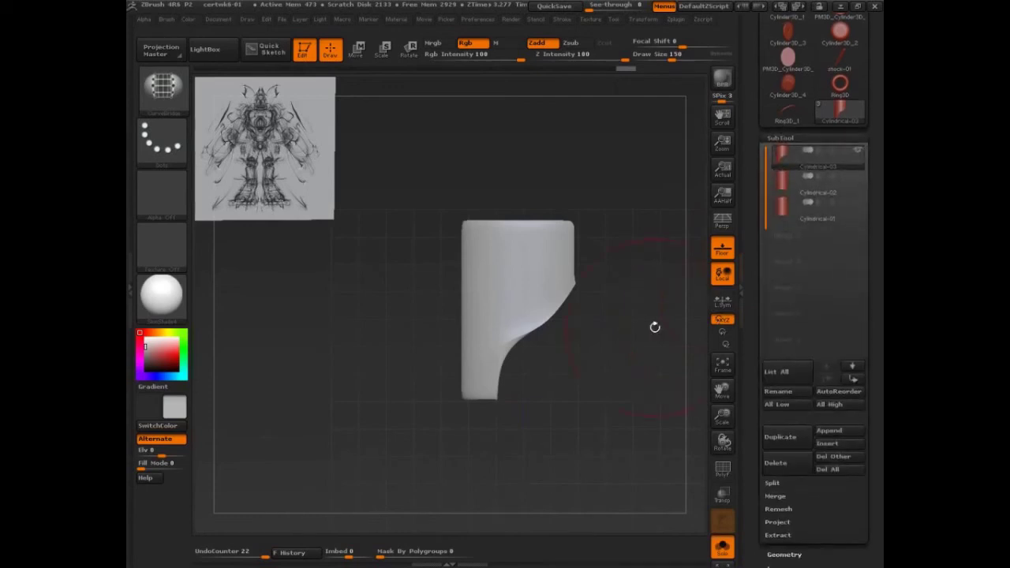
pyautogui.click(784, 182)
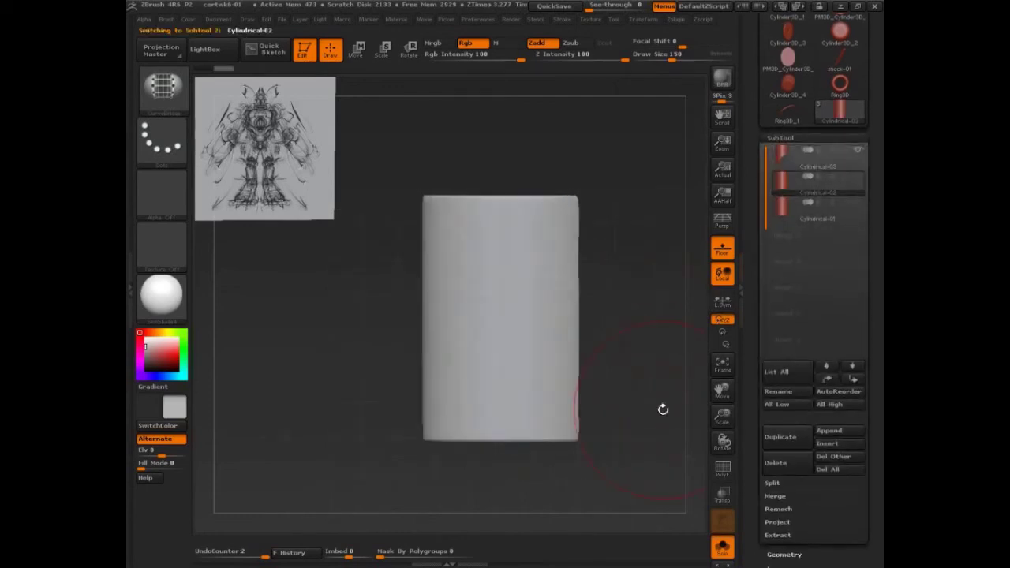
pyautogui.click(790, 437)
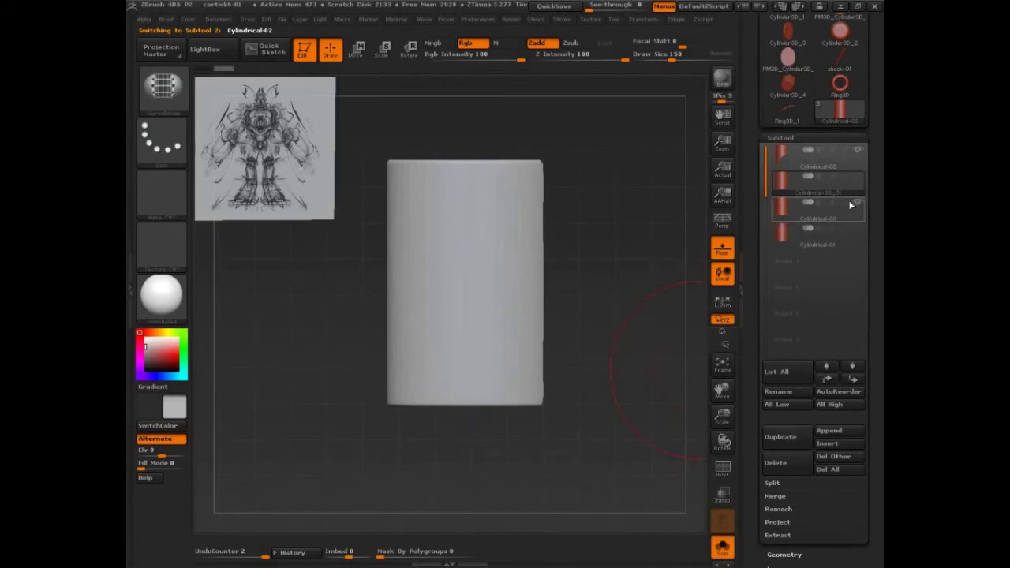
# Show the wireframe on the duplicated plate and choose the TrimCurve brush
pyautogui.moveTo(631, 313)
pyautogui.keyDown('alt'); pyautogui.mouseDown()
pyautogui.moveTo(647, 304)
pyautogui.moveTo(612, 325)
pyautogui.moveTo(636, 334)
pyautogui.mouseUp(); pyautogui.keyUp('alt')
pyautogui.hotkey('shift', 'f')
pyautogui.keyDown('ctrl'); pyautogui.keyDown('shift'); pyautogui.click(168, 94); pyautogui.keyUp('shift'); pyautogui.keyUp('ctrl')
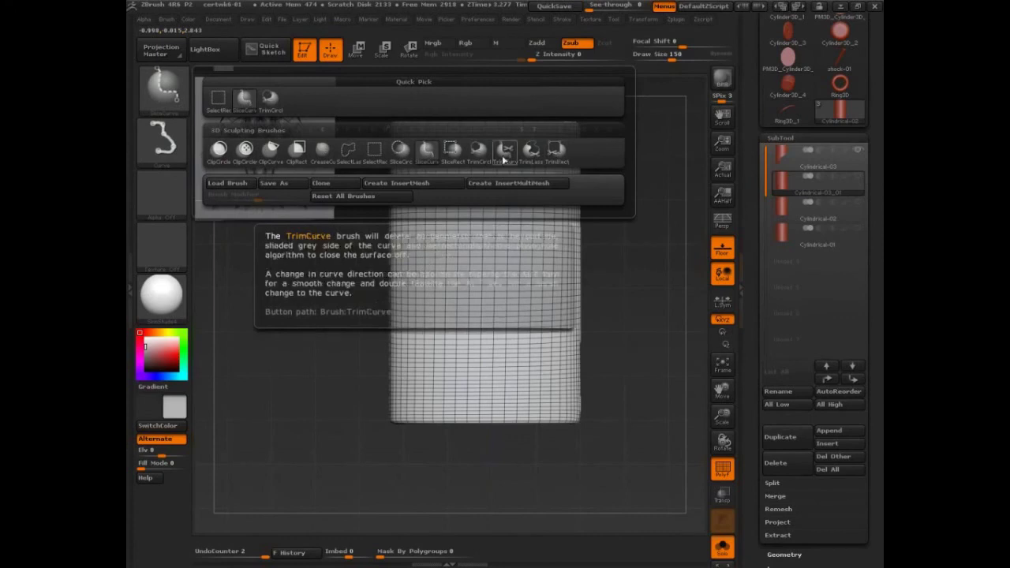
pyautogui.keyDown('ctrl'); pyautogui.keyDown('shift'); pyautogui.click(505, 158); pyautogui.keyUp('shift'); pyautogui.keyUp('ctrl')
# Try to trim a curved notch out of the duplicate's lower right side, inspect it, and undo the cut
pyautogui.moveTo(612, 233)
pyautogui.keyDown('ctrl'); pyautogui.keyDown('shift'); pyautogui.mouseDown()
pyautogui.moveTo(489, 322)
pyautogui.moveTo(473, 393)
pyautogui.moveTo(611, 398)
pyautogui.moveTo(626, 423)
pyautogui.moveTo(653, 315)
pyautogui.mouseUp(); pyautogui.keyUp('shift'); pyautogui.keyUp('ctrl')
pyautogui.moveTo(403, 446); pyautogui.dragTo(469, 410)
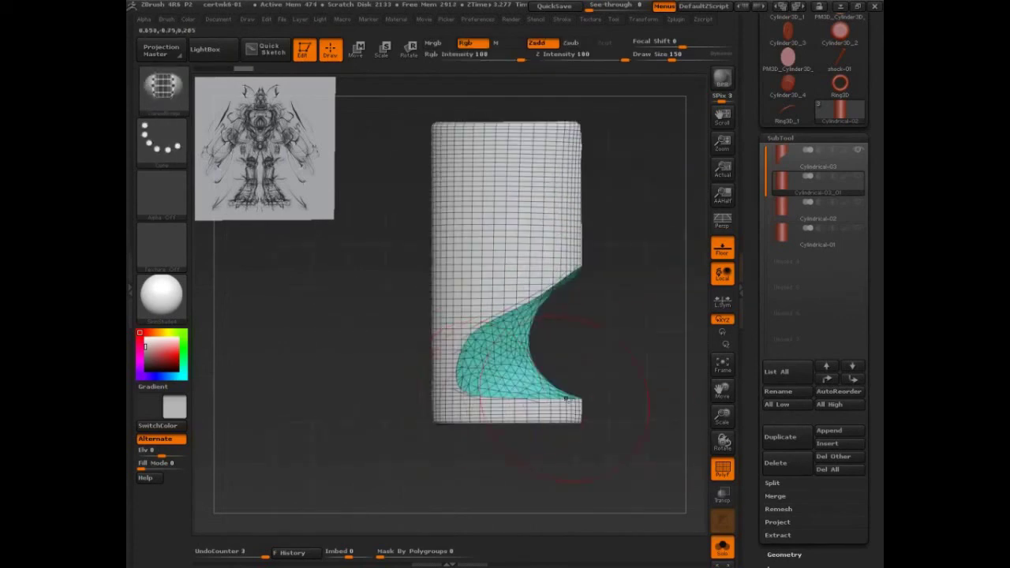
pyautogui.moveTo(634, 386); pyautogui.dragTo(608, 423)
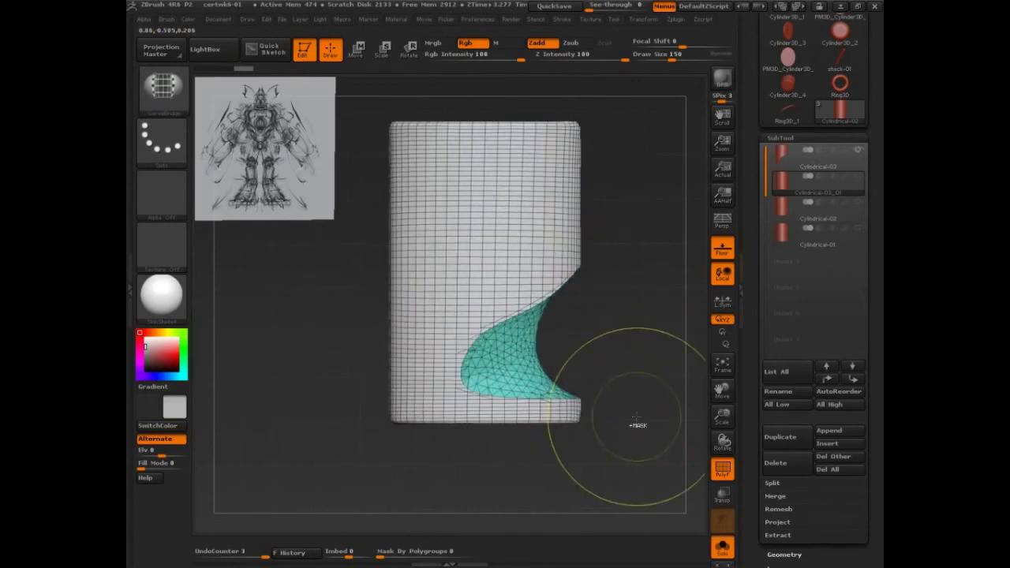
pyautogui.hotkey('ctrl', 'z')
# Trim off the duplicate's lower end along a curve sloping from its right edge down to its left edge
pyautogui.moveTo(616, 240)
pyautogui.keyDown('ctrl'); pyautogui.keyDown('shift'); pyautogui.mouseDown()
pyautogui.moveTo(527, 339)
pyautogui.moveTo(395, 373)
pyautogui.moveTo(364, 392)
pyautogui.mouseUp(); pyautogui.keyUp('shift'); pyautogui.keyUp('ctrl')
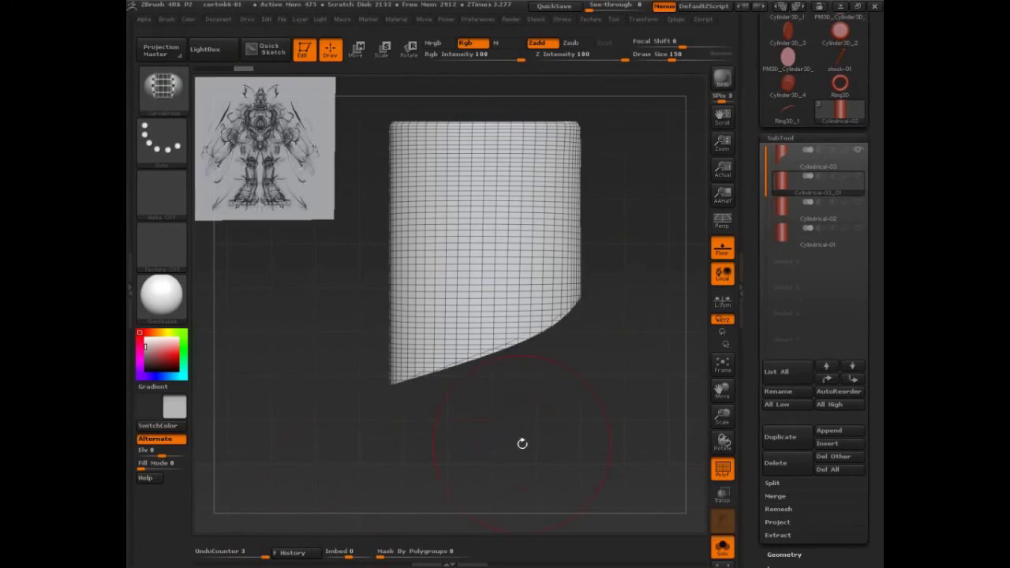
pyautogui.moveTo(600, 443)
pyautogui.mouseDown()
pyautogui.moveTo(611, 374)
pyautogui.moveTo(527, 261)
pyautogui.moveTo(552, 339)
pyautogui.moveTo(641, 334)
pyautogui.mouseUp()
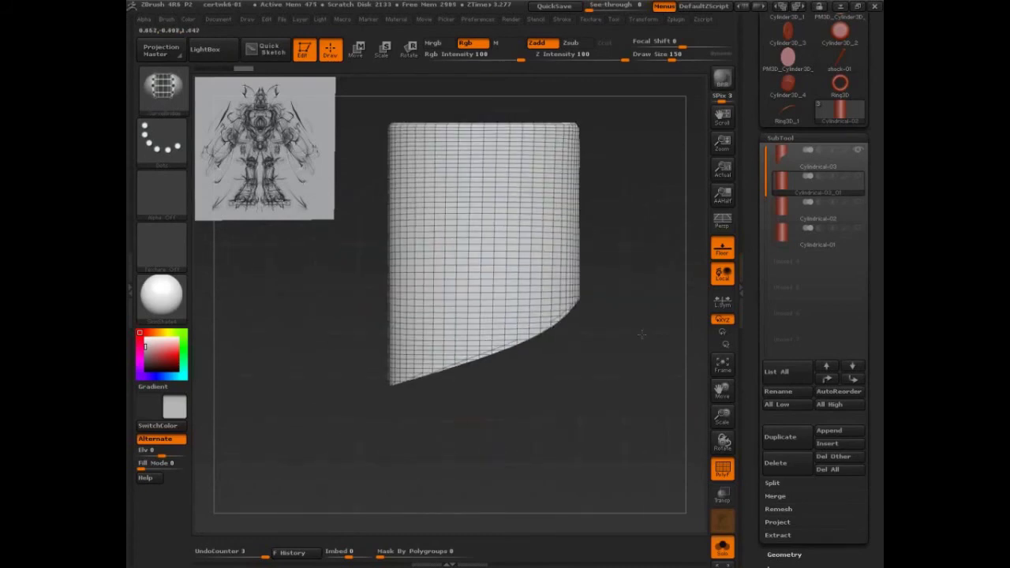
# Try two higher curved trims running from the plate's upper right down to its left edge, undoing each one
pyautogui.moveTo(608, 140)
pyautogui.keyDown('ctrl'); pyautogui.keyDown('shift'); pyautogui.mouseDown()
pyautogui.moveTo(525, 243)
pyautogui.moveTo(350, 310)
pyautogui.moveTo(363, 276)
pyautogui.moveTo(328, 285)
pyautogui.mouseUp(); pyautogui.keyUp('shift'); pyautogui.keyUp('ctrl')
pyautogui.hotkey('ctrl', 'z')
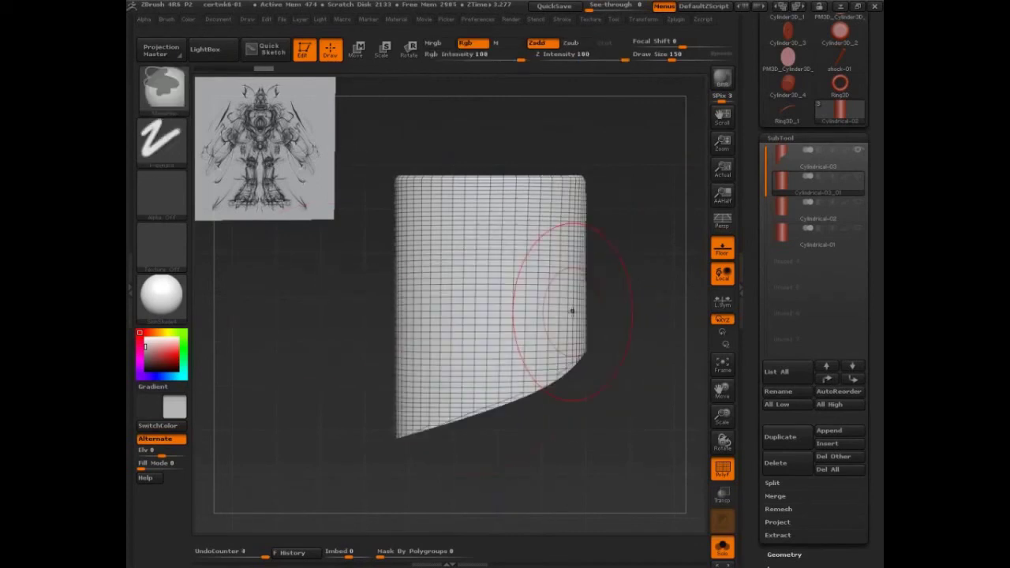
pyautogui.moveTo(557, 130)
pyautogui.keyDown('ctrl'); pyautogui.keyDown('shift'); pyautogui.mouseDown()
pyautogui.moveTo(486, 258)
pyautogui.moveTo(469, 265)
pyautogui.moveTo(489, 248)
pyautogui.moveTo(399, 277)
pyautogui.moveTo(377, 306)
pyautogui.mouseUp(); pyautogui.keyUp('shift'); pyautogui.keyUp('ctrl')
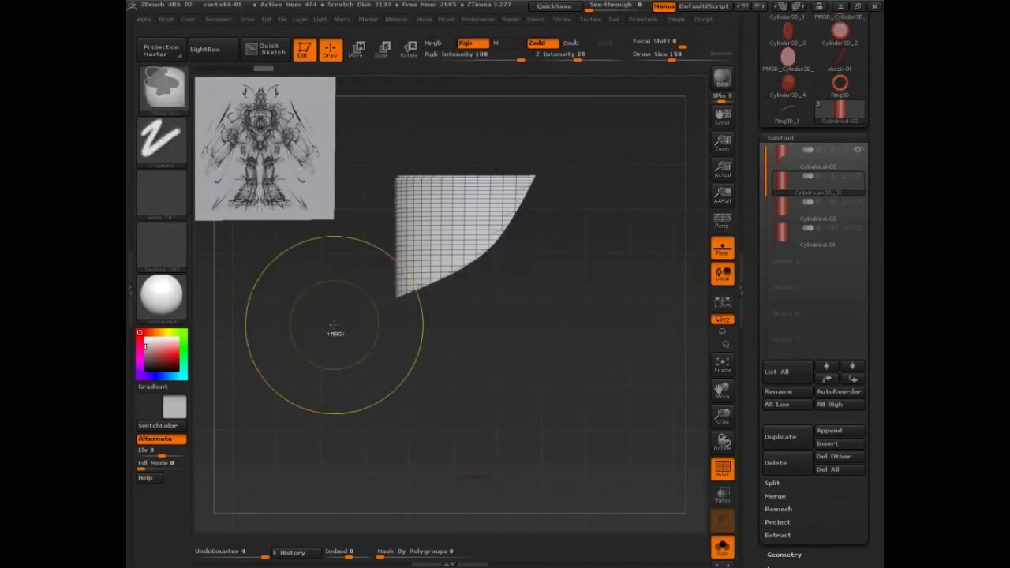
pyautogui.hotkey('ctrl', 'z')
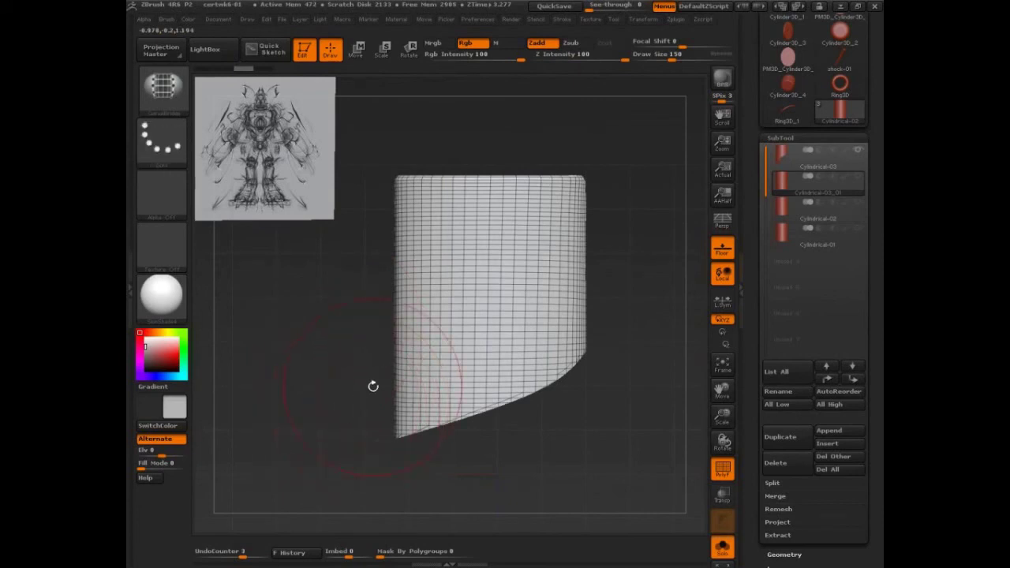
# Illustrate the trim direction and removed side with green diagonal curves and hatching across the plate, clearing the first set
pyautogui.moveTo(348, 306)
pyautogui.keyDown('ctrl'); pyautogui.keyDown('shift'); pyautogui.mouseDown()
pyautogui.moveTo(430, 284)
pyautogui.moveTo(652, 100)
pyautogui.mouseUp(); pyautogui.keyUp('shift'); pyautogui.keyUp('ctrl')
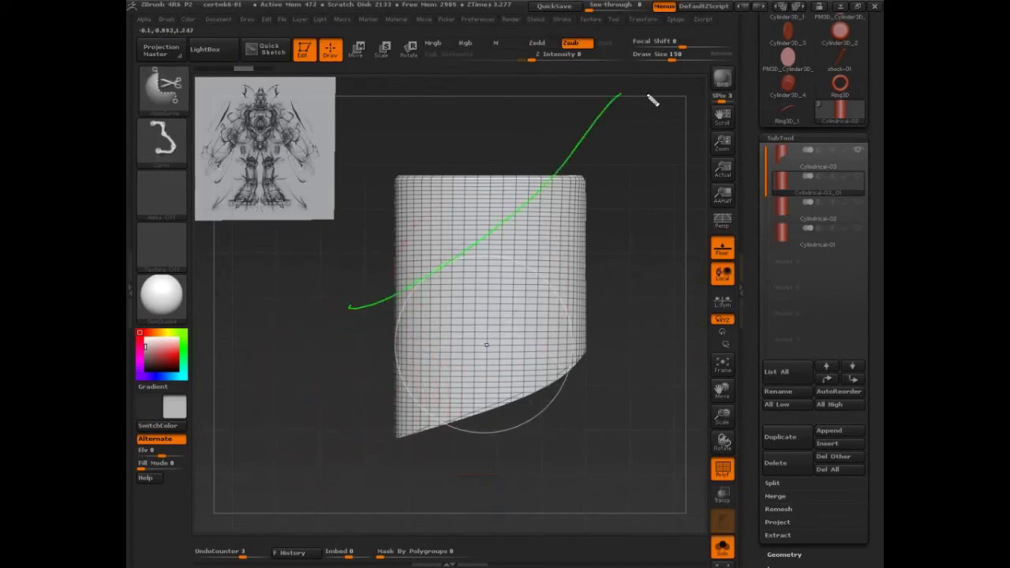
pyautogui.moveTo(548, 199); pyautogui.dragTo(563, 218)
pyautogui.moveTo(540, 207)
pyautogui.mouseDown()
pyautogui.moveTo(554, 233)
pyautogui.moveTo(536, 255)
pyautogui.mouseUp()
pyautogui.moveTo(504, 240); pyautogui.dragTo(511, 284)
pyautogui.moveTo(481, 266); pyautogui.dragTo(485, 306)
pyautogui.moveTo(451, 284); pyautogui.dragTo(451, 333)
pyautogui.moveTo(627, 188)
pyautogui.mouseDown()
pyautogui.moveTo(456, 375)
pyautogui.moveTo(509, 359)
pyautogui.mouseUp()
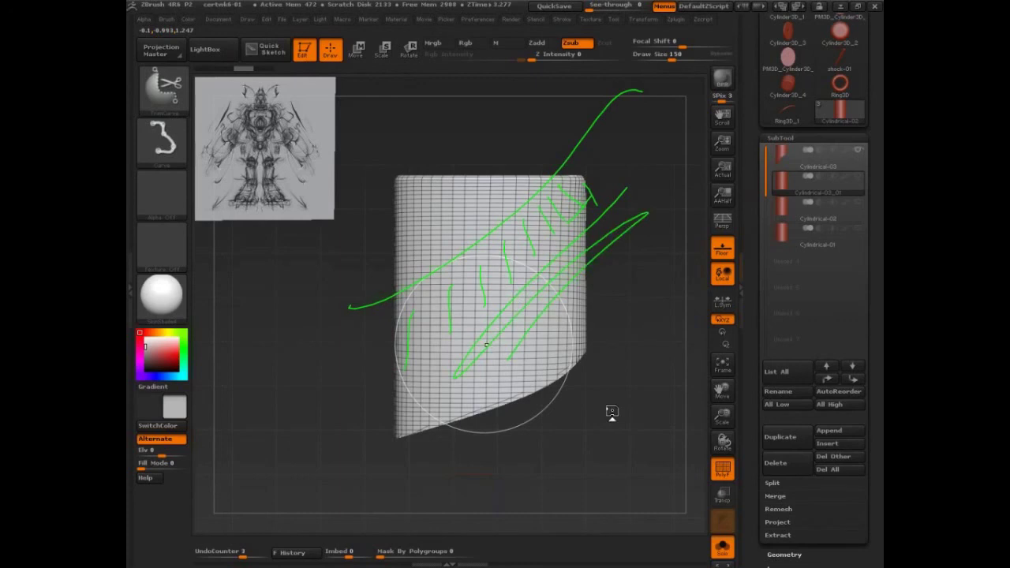
pyautogui.press('Escape')
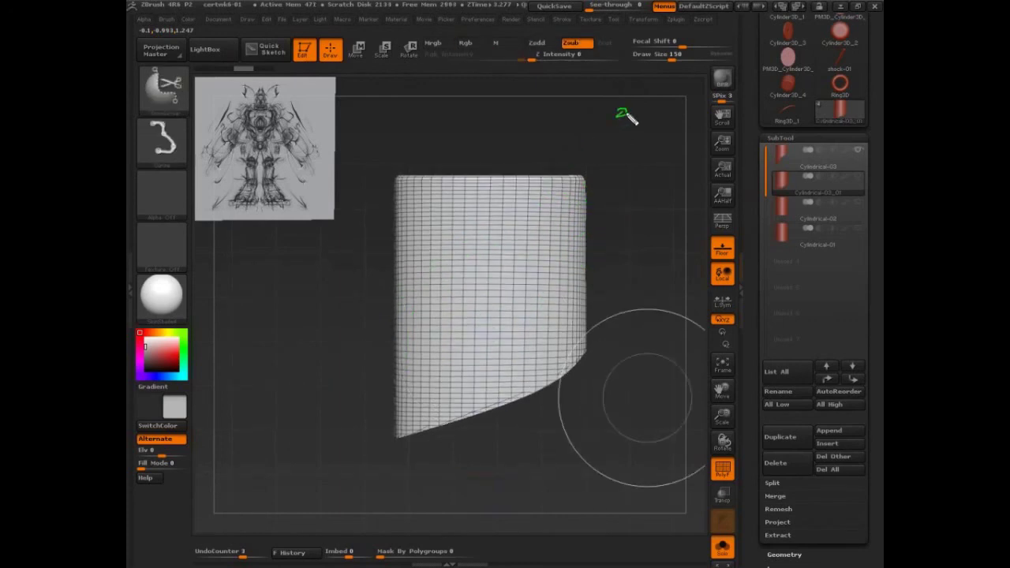
pyautogui.keyDown('ctrl'); pyautogui.keyDown('shift'); pyautogui.moveTo(622, 113); pyautogui.dragTo(580, 181); pyautogui.keyUp('shift'); pyautogui.keyUp('ctrl')
pyautogui.keyDown('ctrl'); pyautogui.keyDown('shift'); pyautogui.moveTo(495, 304); pyautogui.dragTo(299, 403); pyautogui.keyUp('shift'); pyautogui.keyUp('ctrl')
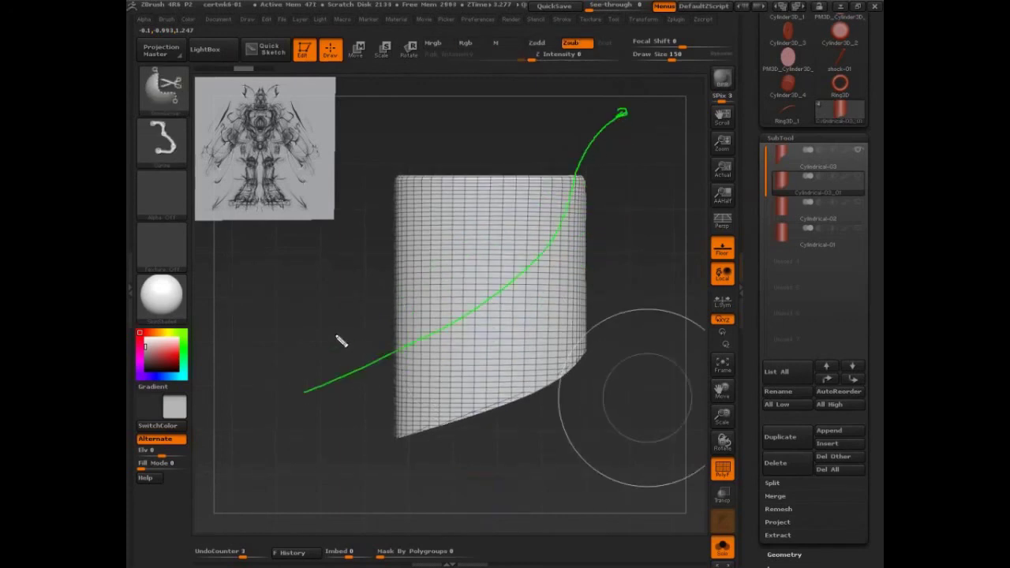
# Trim off the duplicate's upper-left corner with a curve running from its left edge up past its top edge
pyautogui.moveTo(356, 338)
pyautogui.keyDown('ctrl'); pyautogui.keyDown('shift'); pyautogui.mouseDown()
pyautogui.moveTo(568, 118)
pyautogui.moveTo(668, 268)
pyautogui.mouseUp(); pyautogui.keyUp('shift'); pyautogui.keyUp('ctrl')
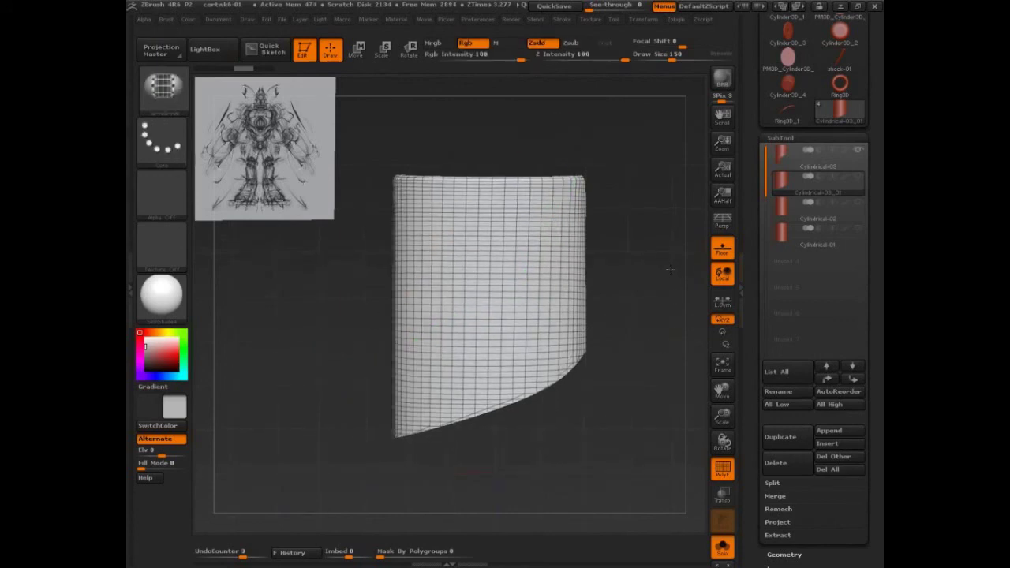
pyautogui.moveTo(352, 331)
pyautogui.keyDown('ctrl'); pyautogui.keyDown('shift'); pyautogui.mouseDown()
pyautogui.moveTo(444, 281)
pyautogui.moveTo(482, 187)
pyautogui.moveTo(521, 157)
pyautogui.moveTo(529, 168)
pyautogui.moveTo(486, 254)
pyautogui.moveTo(543, 144)
pyautogui.moveTo(561, 140)
pyautogui.moveTo(508, 124)
pyautogui.mouseUp(); pyautogui.keyUp('shift'); pyautogui.keyUp('ctrl')
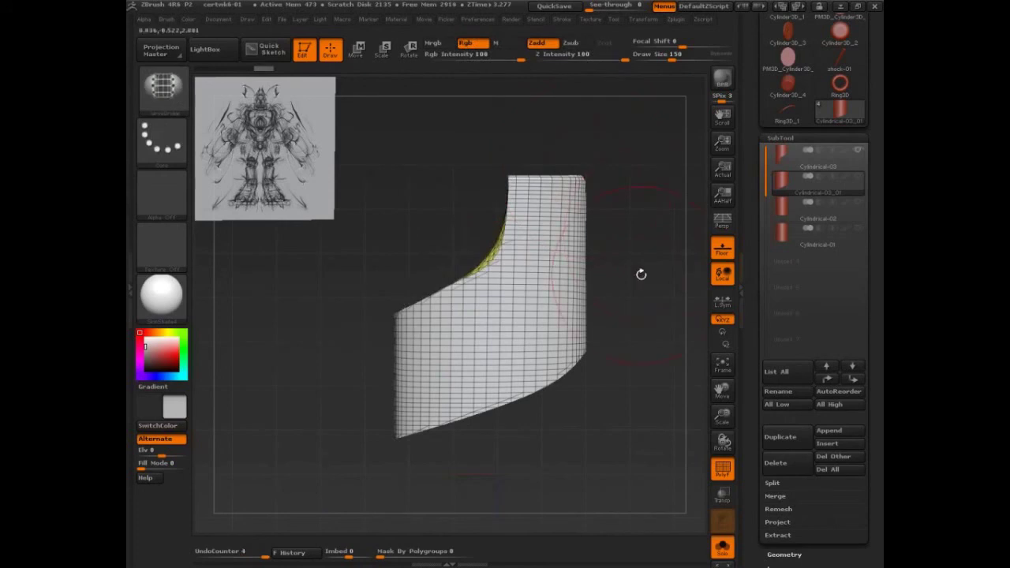
# Create another duplicate of the cylindrical plate with its full, untrimmed outline for a third shape variation
pyautogui.moveTo(654, 307)
pyautogui.mouseDown()
pyautogui.moveTo(622, 362)
pyautogui.moveTo(665, 316)
pyautogui.mouseUp()
pyautogui.hotkey('ctrl', 'z')
pyautogui.hotkey('ctrl', 'z')
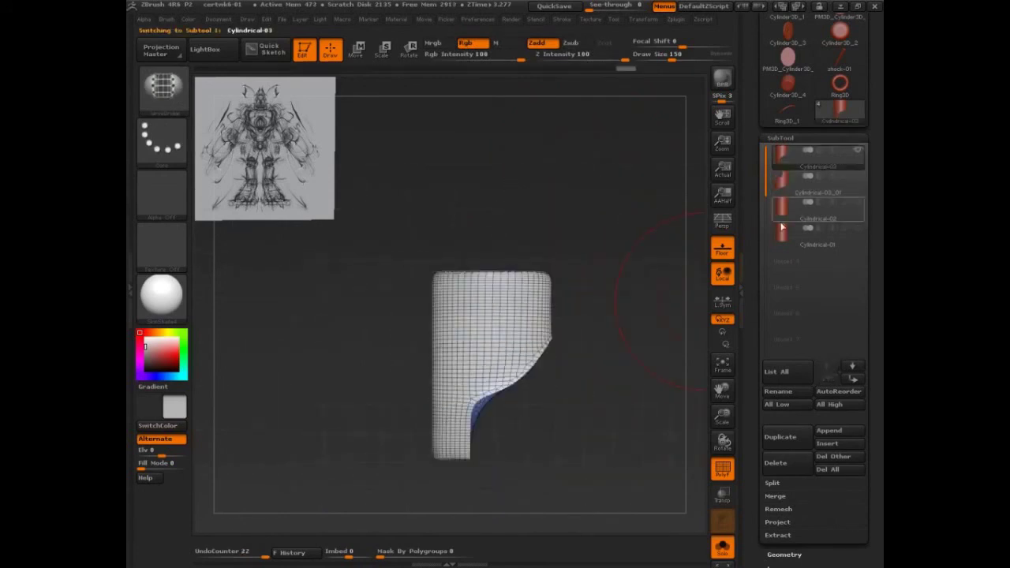
pyautogui.click(781, 437)
pyautogui.keyDown('alt'); pyautogui.moveTo(657, 436); pyautogui.dragTo(656, 349); pyautogui.keyUp('alt')
# Cut an arch-shaped notch into the new duplicate's lower edge, leaving a leg on each side, and smooth the cut edges
pyautogui.moveTo(609, 250)
pyautogui.keyDown('ctrl'); pyautogui.keyDown('shift'); pyautogui.mouseDown()
pyautogui.moveTo(481, 266)
pyautogui.moveTo(507, 310)
pyautogui.moveTo(582, 356)
pyautogui.mouseUp(); pyautogui.keyUp('shift'); pyautogui.keyUp('ctrl')
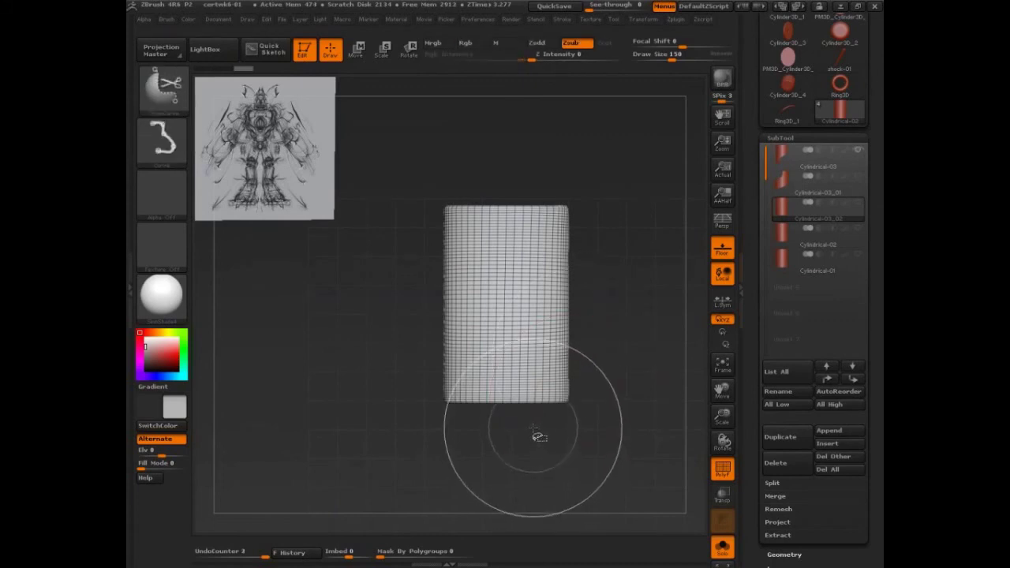
pyautogui.moveTo(534, 430)
pyautogui.keyDown('ctrl'); pyautogui.keyDown('shift'); pyautogui.mouseDown()
pyautogui.moveTo(533, 368)
pyautogui.moveTo(509, 347)
pyautogui.moveTo(485, 349)
pyautogui.moveTo(479, 434)
pyautogui.mouseUp(); pyautogui.keyUp('shift'); pyautogui.keyUp('ctrl')
pyautogui.moveTo(563, 466)
pyautogui.mouseDown()
pyautogui.moveTo(642, 414)
pyautogui.moveTo(621, 418)
pyautogui.moveTo(640, 418)
pyautogui.mouseUp()
pyautogui.moveTo(550, 406)
pyautogui.keyDown('shift'); pyautogui.mouseDown()
pyautogui.moveTo(473, 387)
pyautogui.moveTo(465, 422)
pyautogui.mouseUp(); pyautogui.keyUp('shift')
pyautogui.moveTo(584, 403); pyautogui.dragTo(630, 416)
pyautogui.hotkey('shift', 'f')
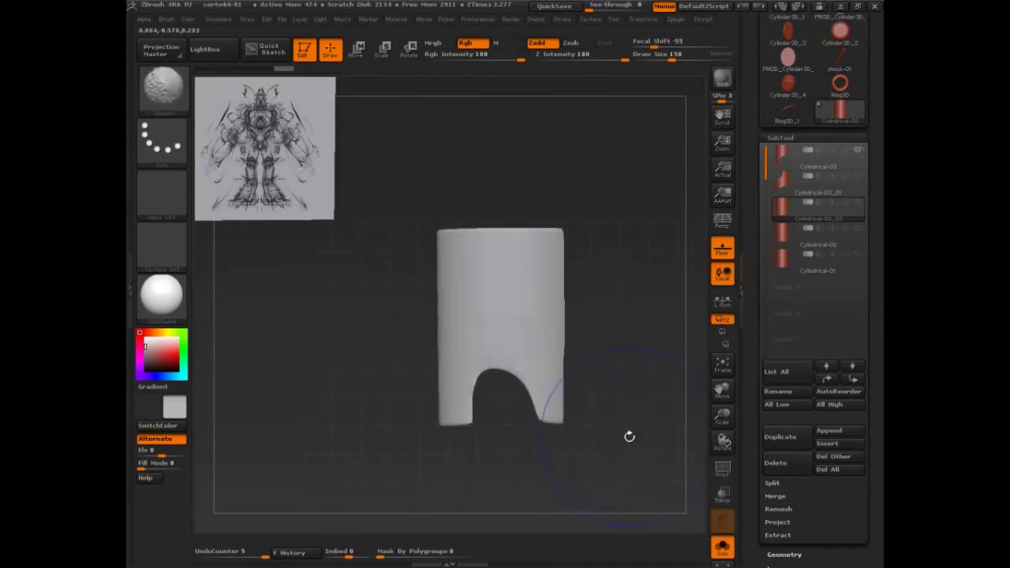
pyautogui.hotkey('shift', 'f')
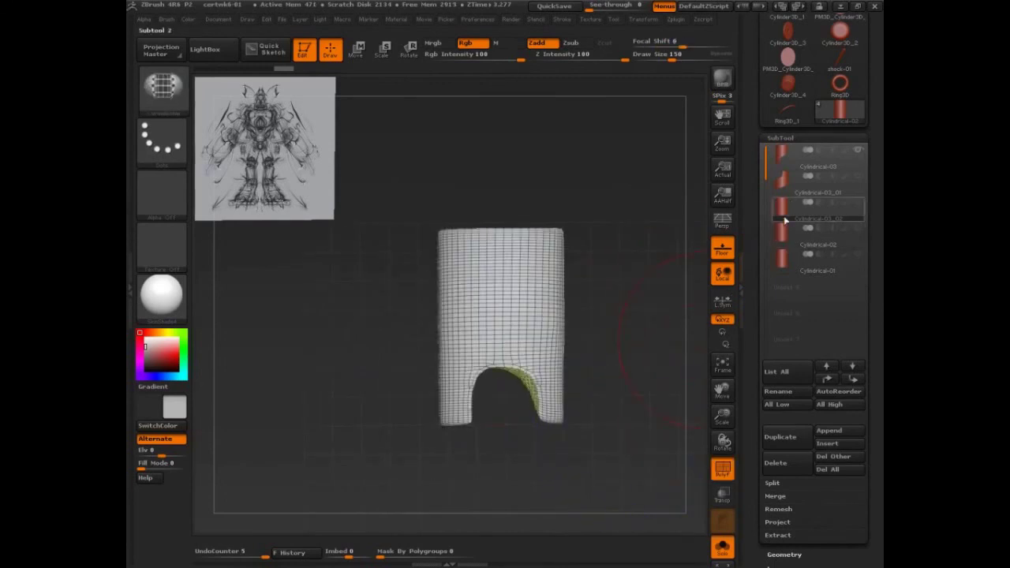
# Lay out canvas snapshots of the notched plate and Cylindrical-03_01 side by side, with the Cylindrical-03 plate selected beside them
pyautogui.click(857, 176)
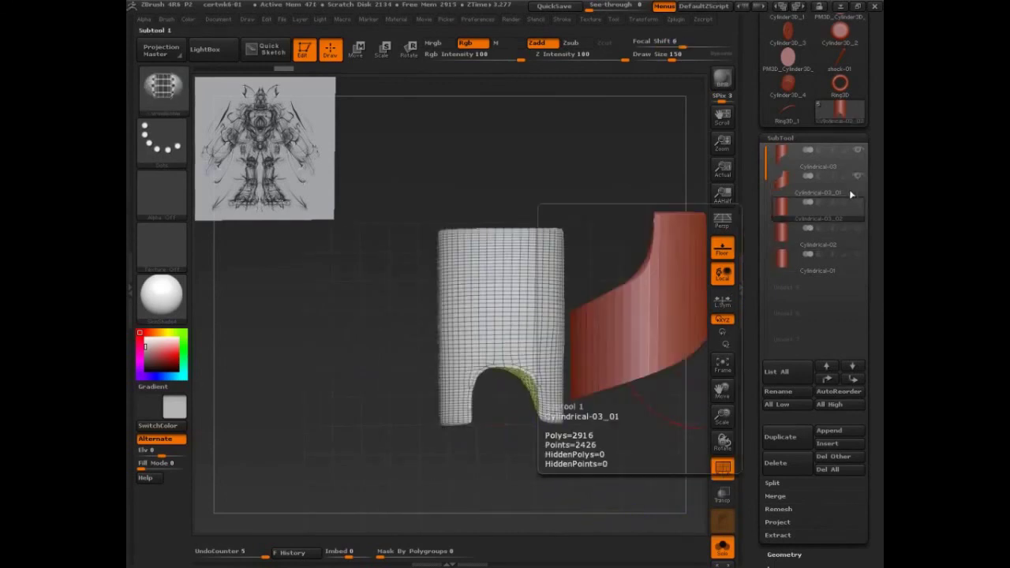
pyautogui.keyDown('alt'); pyautogui.moveTo(636, 365); pyautogui.dragTo(527, 354); pyautogui.keyUp('alt')
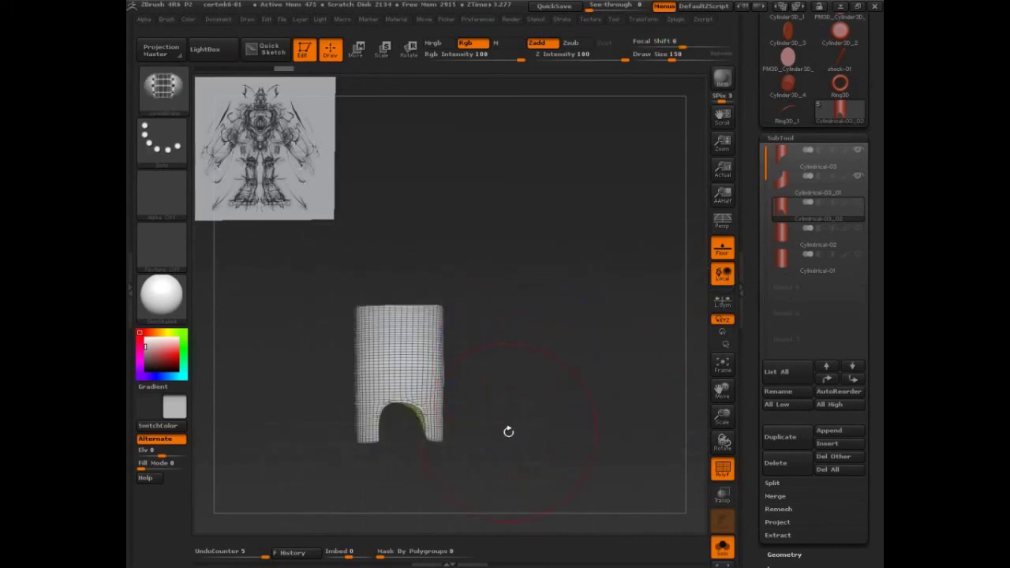
pyautogui.moveTo(509, 428); pyautogui.dragTo(604, 375)
pyautogui.hotkey('shift', 's')
pyautogui.click(799, 186)
pyautogui.hotkey('alt', 'Up')
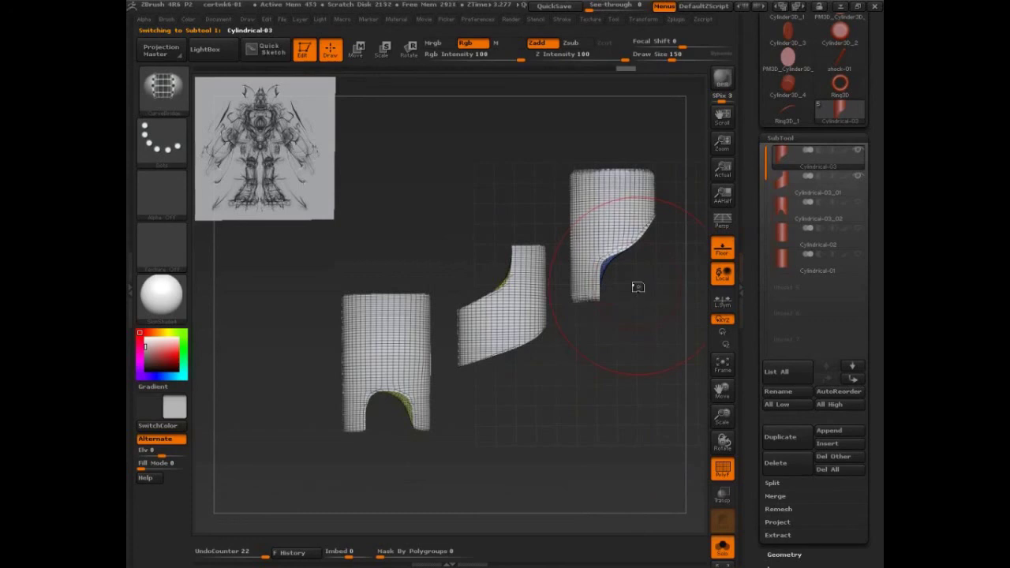
pyautogui.moveTo(640, 396); pyautogui.dragTo(647, 425)
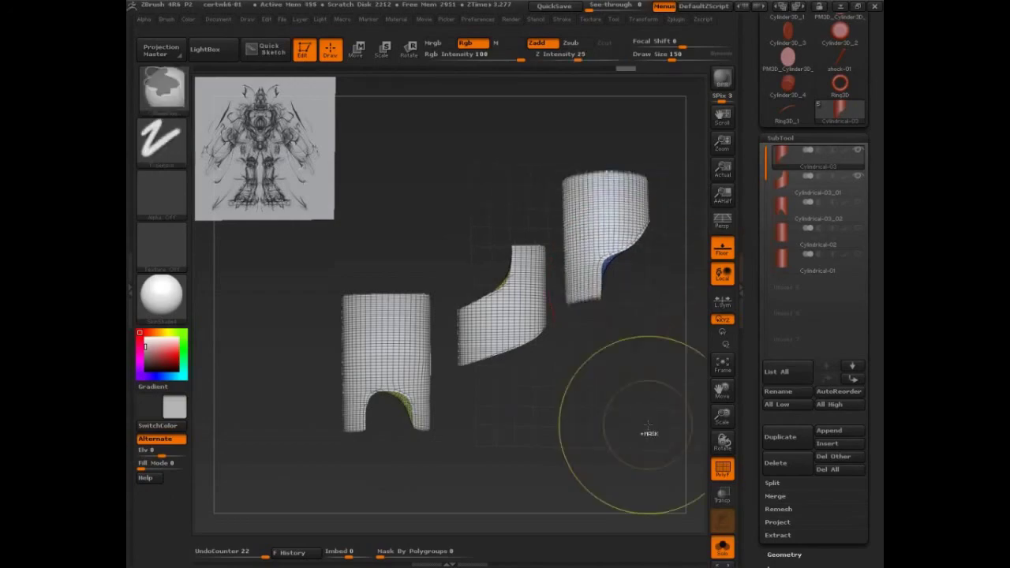